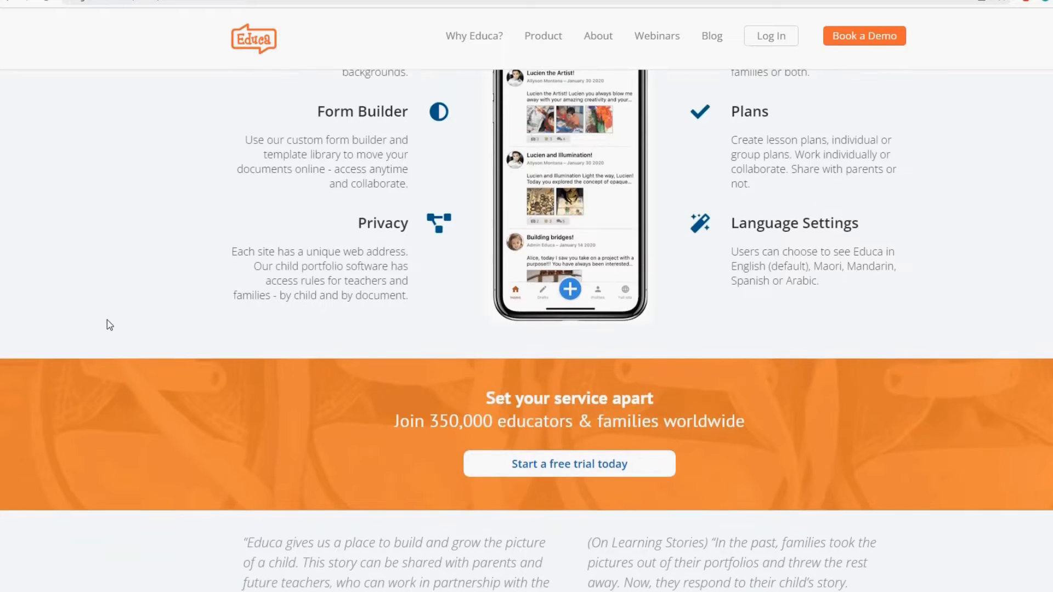
Step: Look through the Educa homepage, covering the features, testimonials, partner organisations and introduction
scroll(107, 320, down, 3)
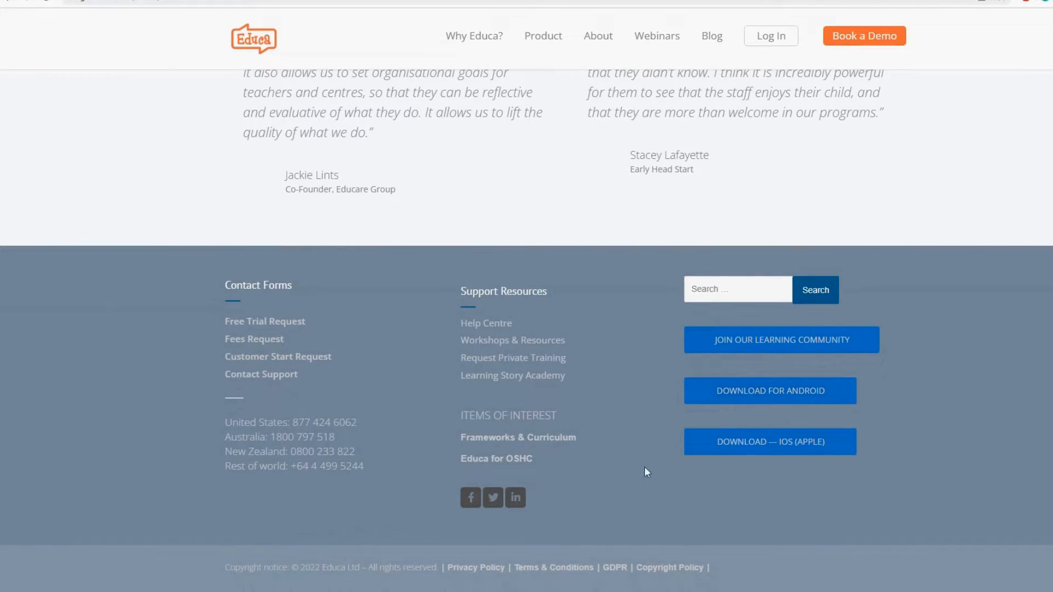
scroll(158, 410, up, 6)
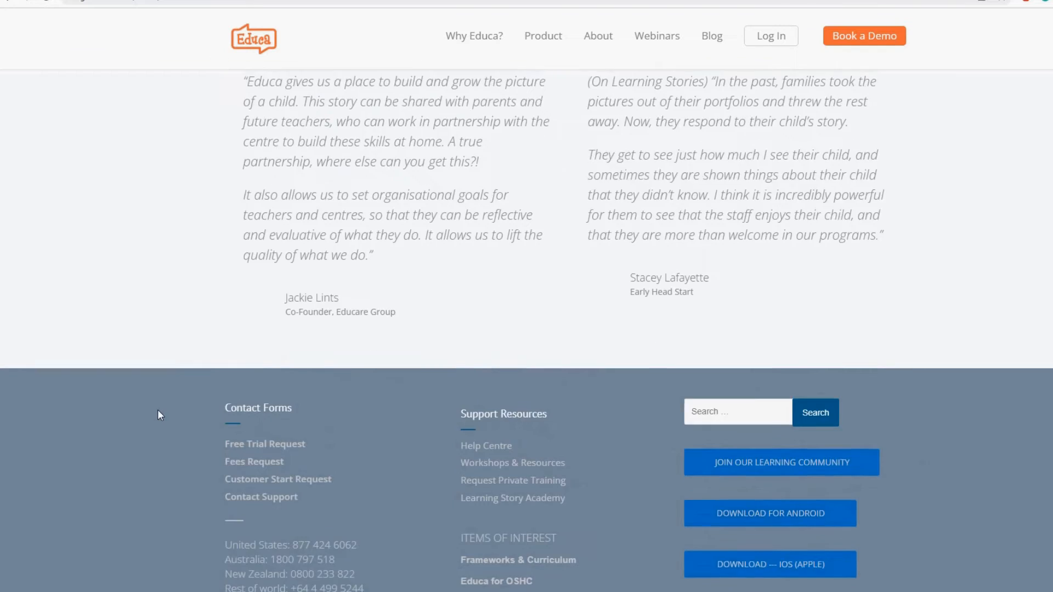
scroll(160, 415, up, 6)
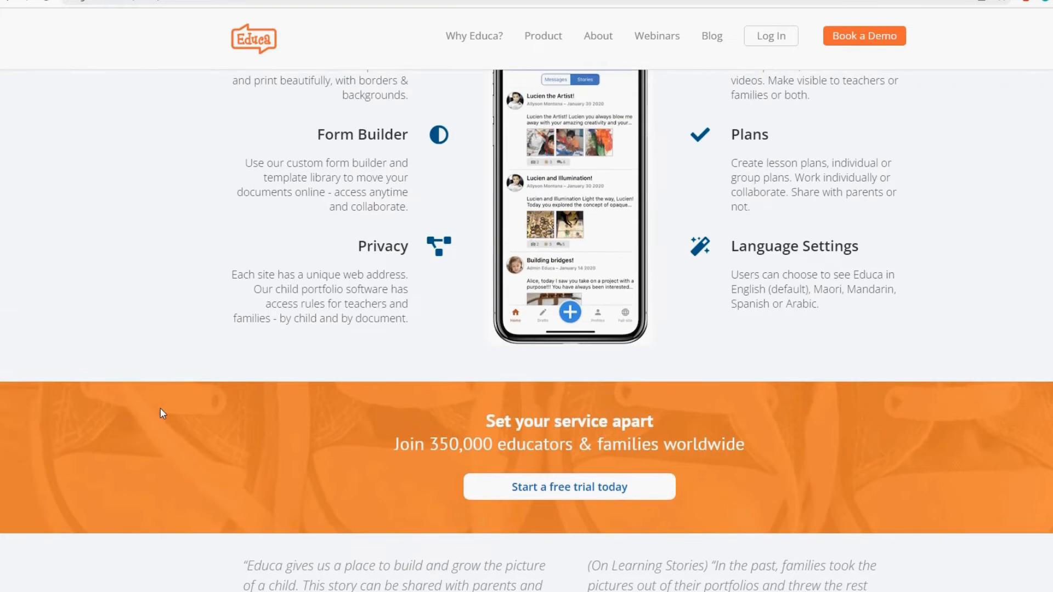
scroll(162, 414, up, 12)
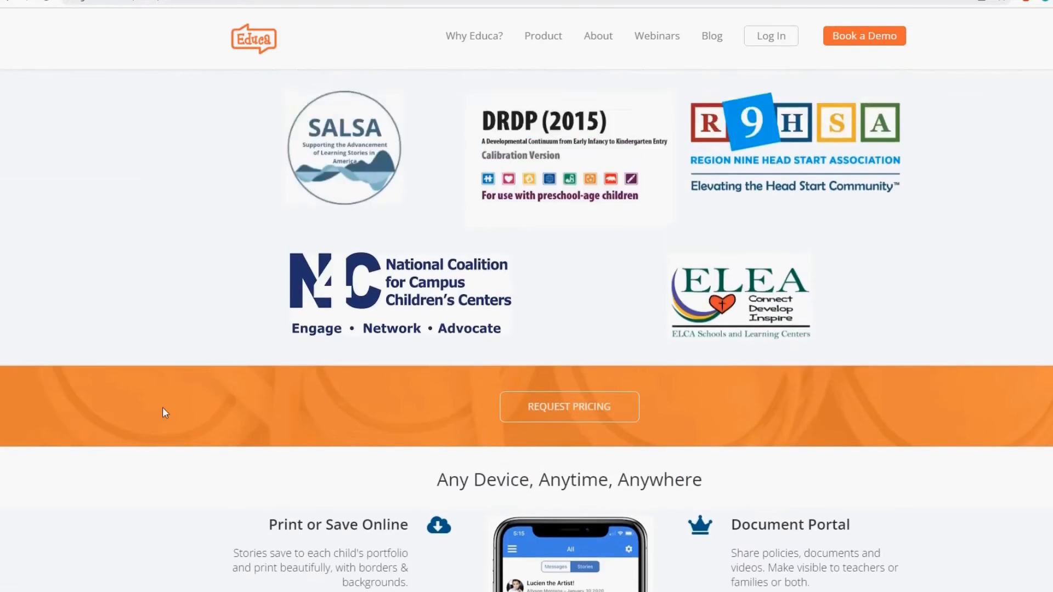
scroll(163, 413, up, 9)
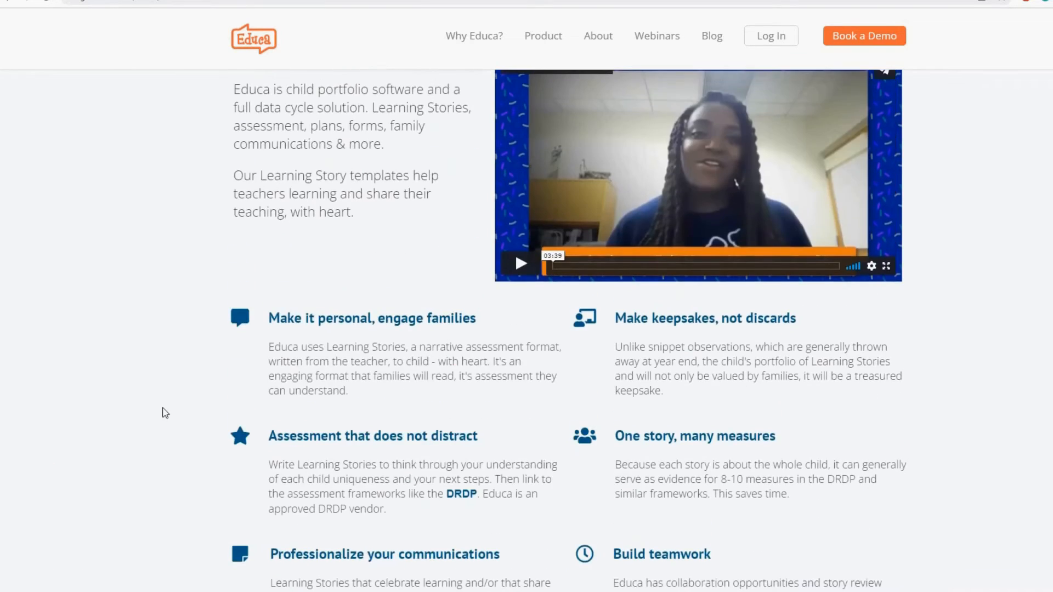
scroll(165, 412, up, 8)
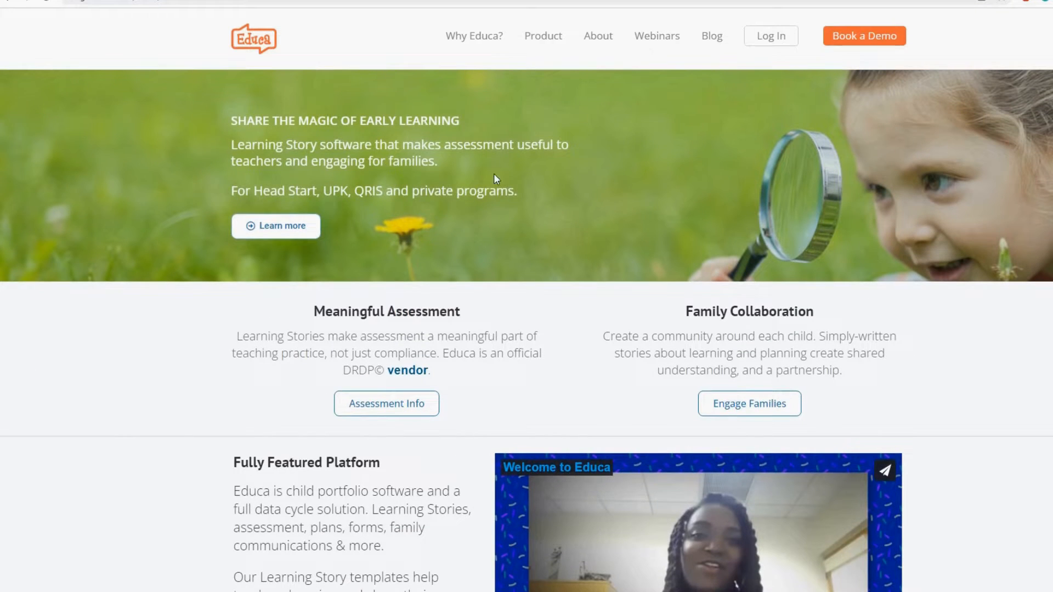
Step: Open the Families page under Why Educa and read its benefits for parents, specialists and educators
mouse_move(492, 40)
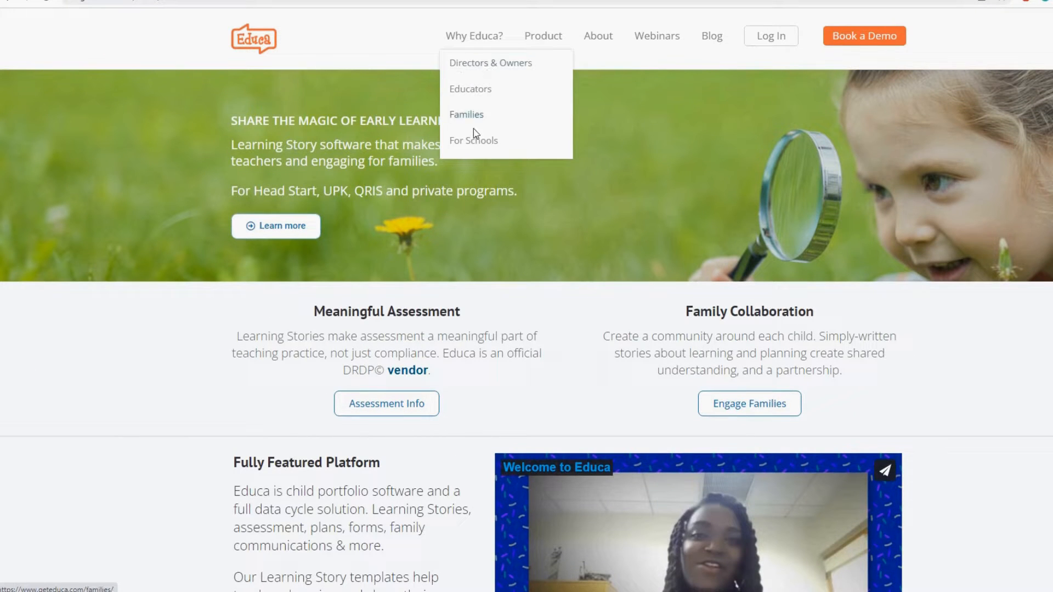
mouse_move(557, 40)
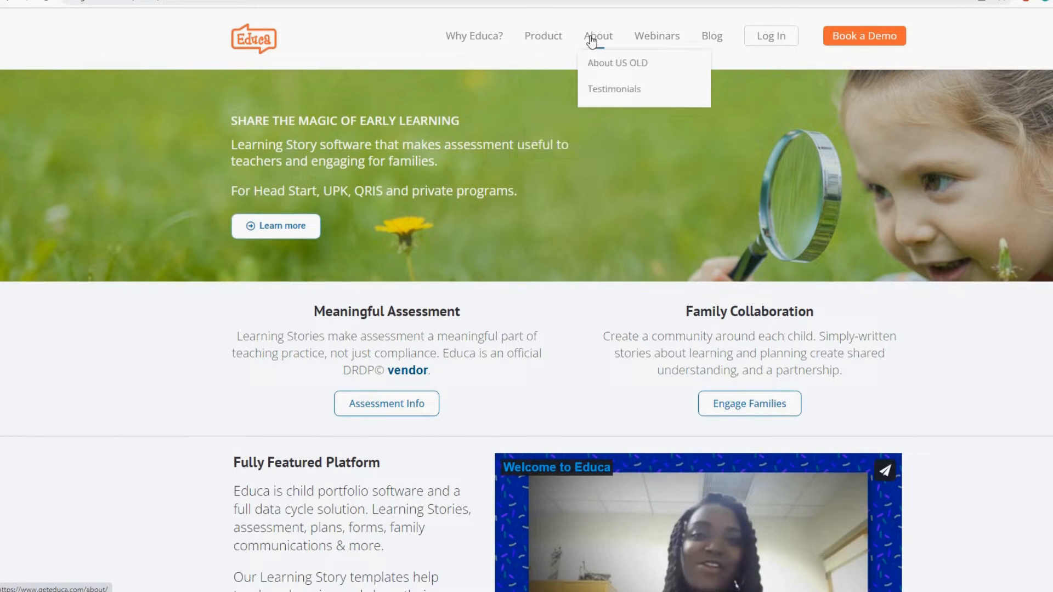
mouse_move(661, 38)
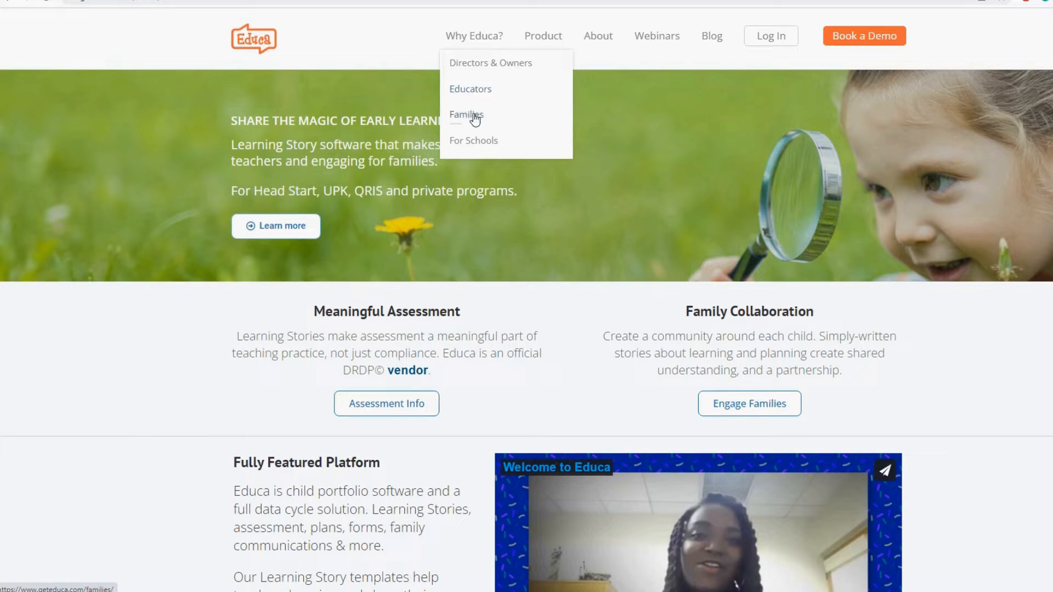
click(475, 118)
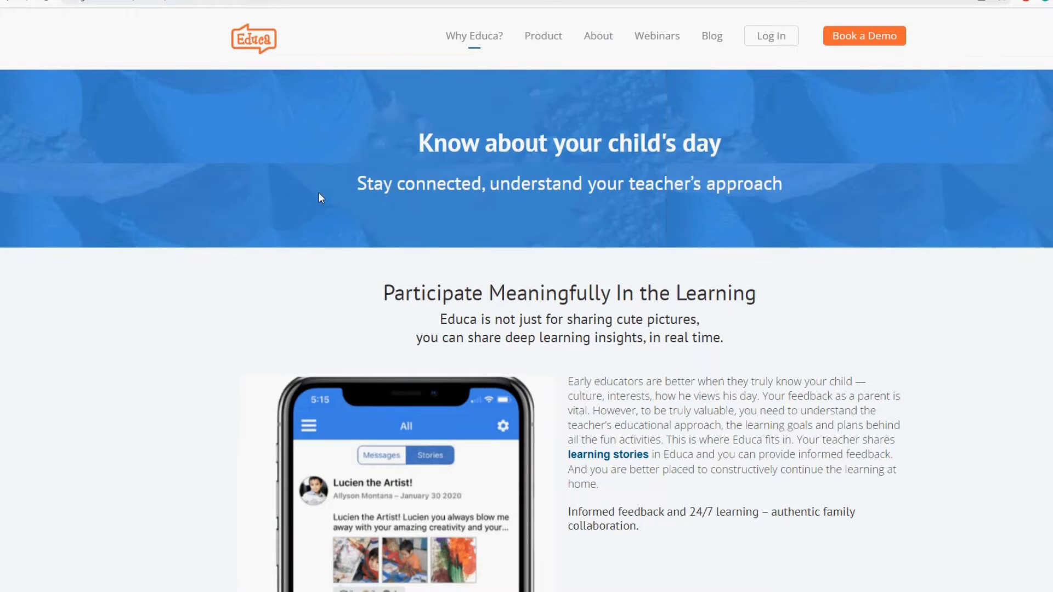
scroll(391, 198, down, 3)
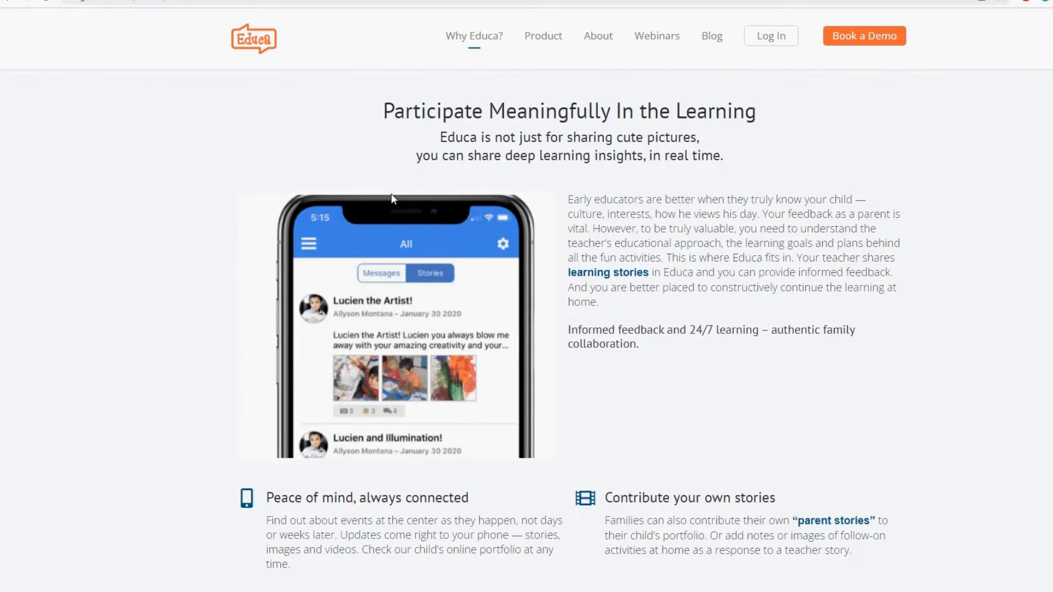
scroll(391, 194, down, 2)
scroll(393, 198, down, 4)
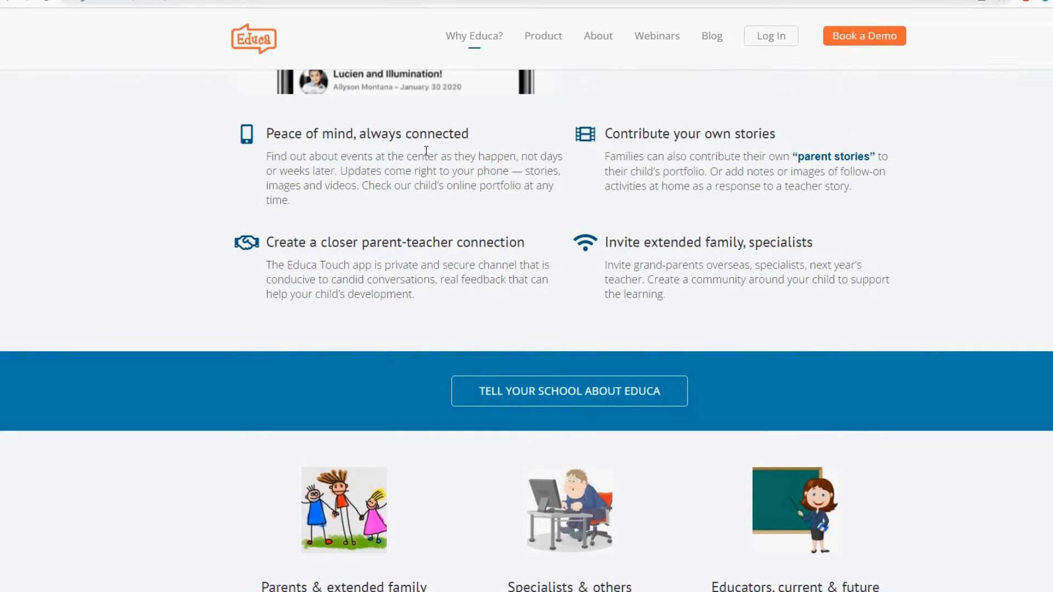
scroll(466, 164, down, 3)
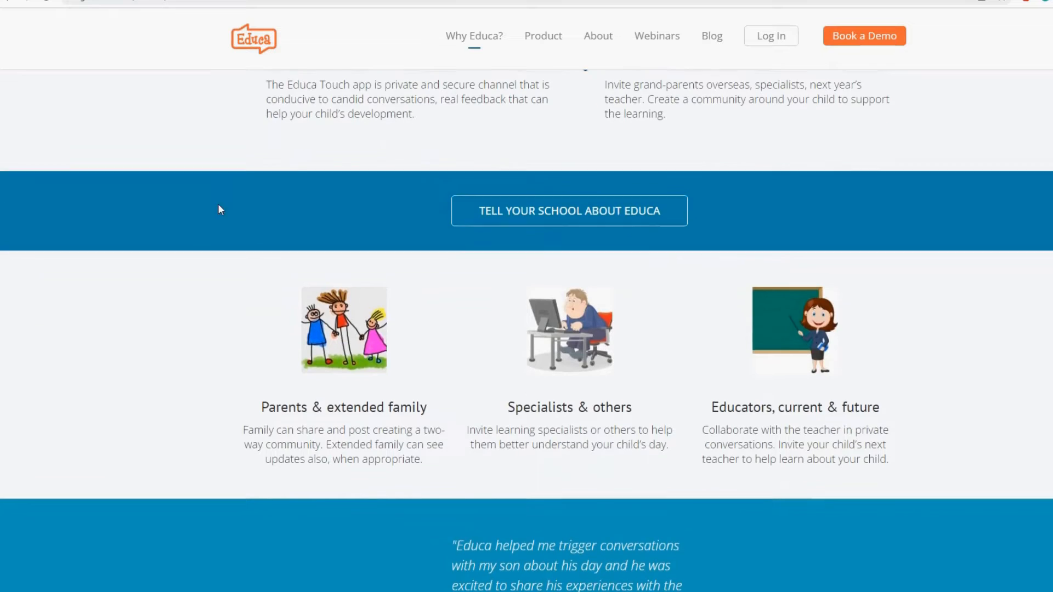
scroll(195, 212, down, 1)
scroll(205, 224, down, 1)
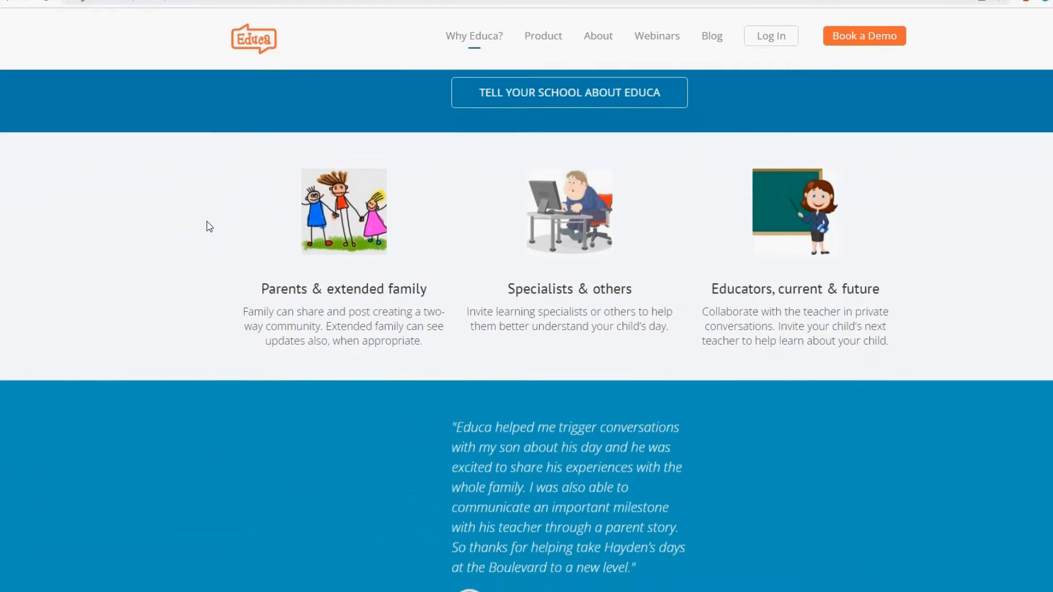
scroll(207, 221, up, 1)
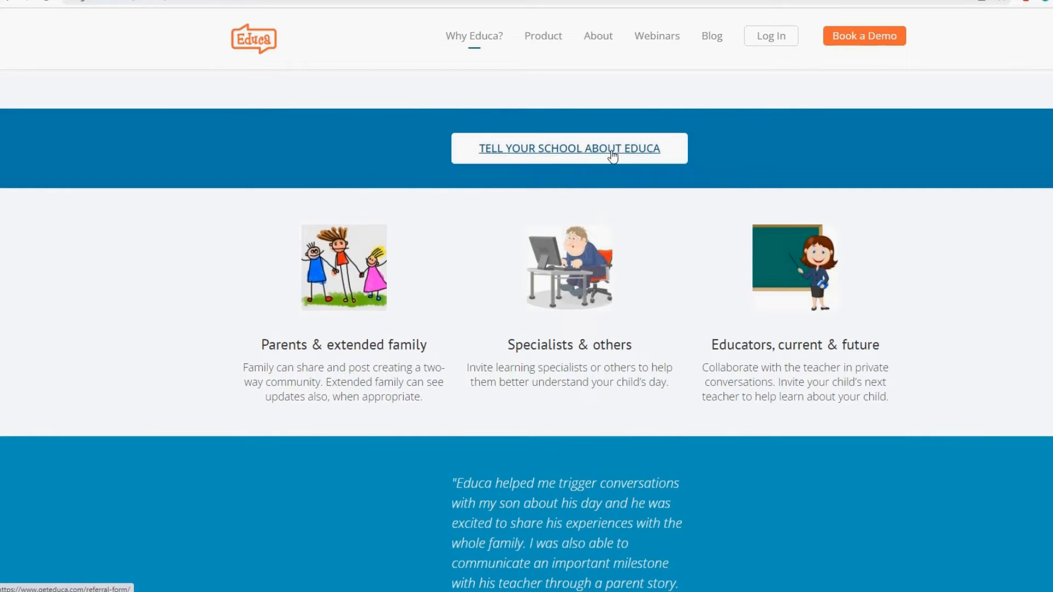
scroll(256, 238, down, 2)
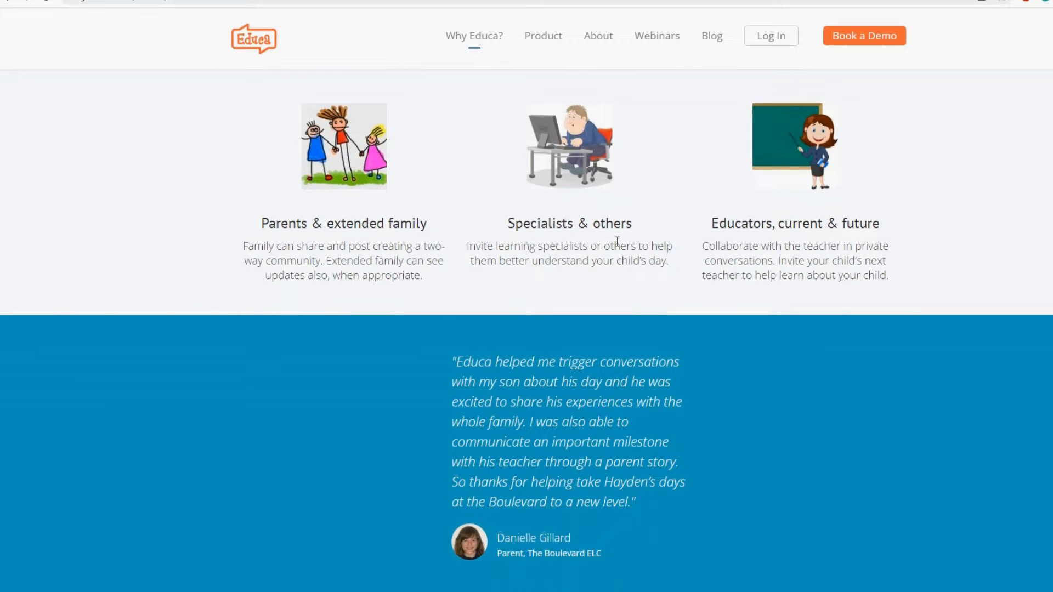
scroll(703, 244, down, 2)
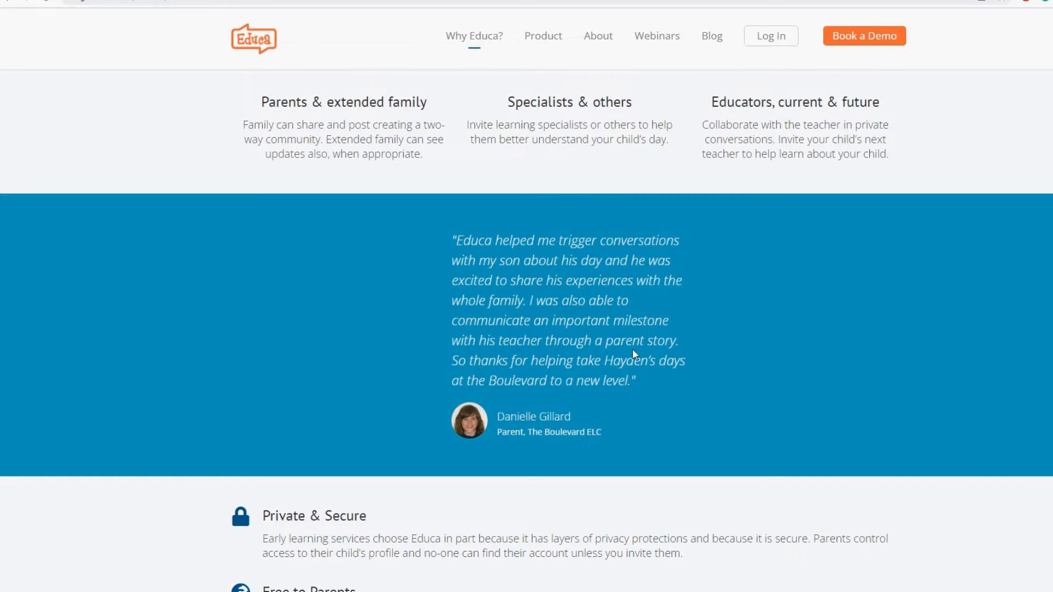
Step: Read the parent testimonial and the Private & Secure, Free to Parents and Stay Informed sections of the Families page
drag(531, 299, 635, 382)
click(693, 420)
scroll(665, 419, down, 5)
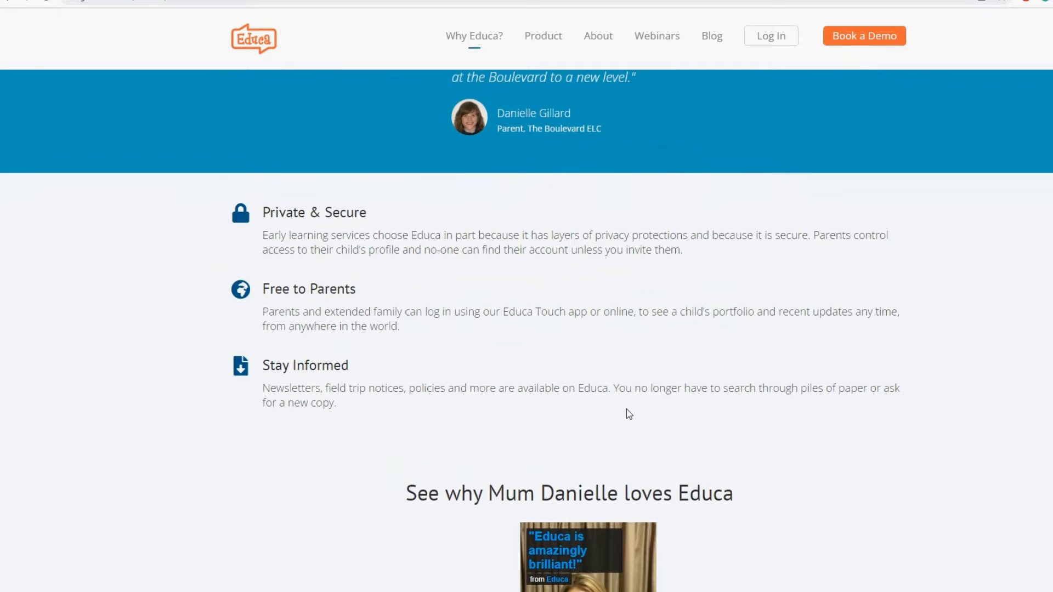
drag(265, 288, 382, 299)
scroll(410, 367, down, 1)
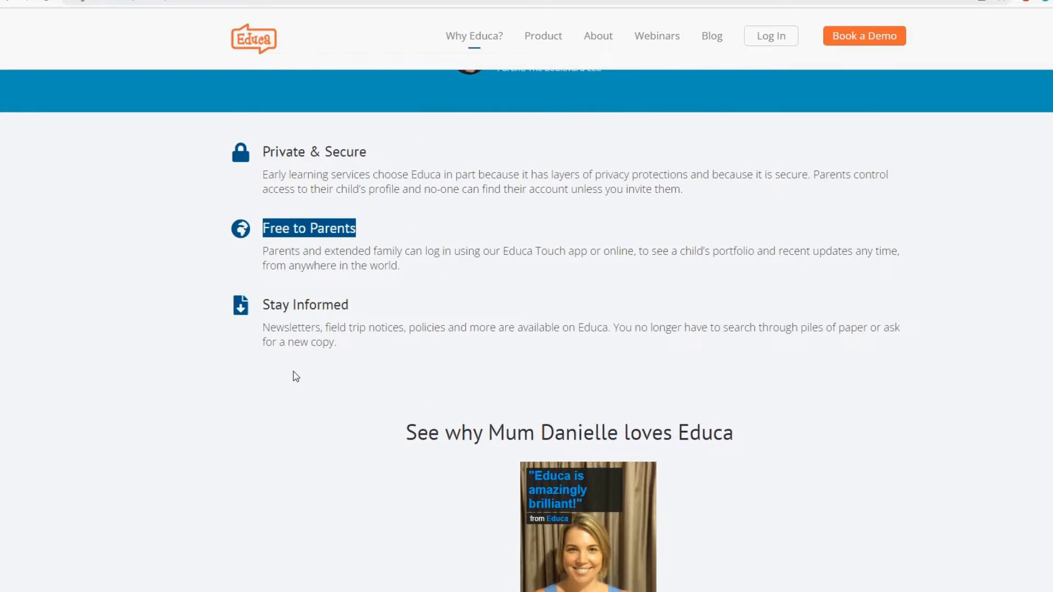
scroll(294, 376, down, 1)
click(341, 342)
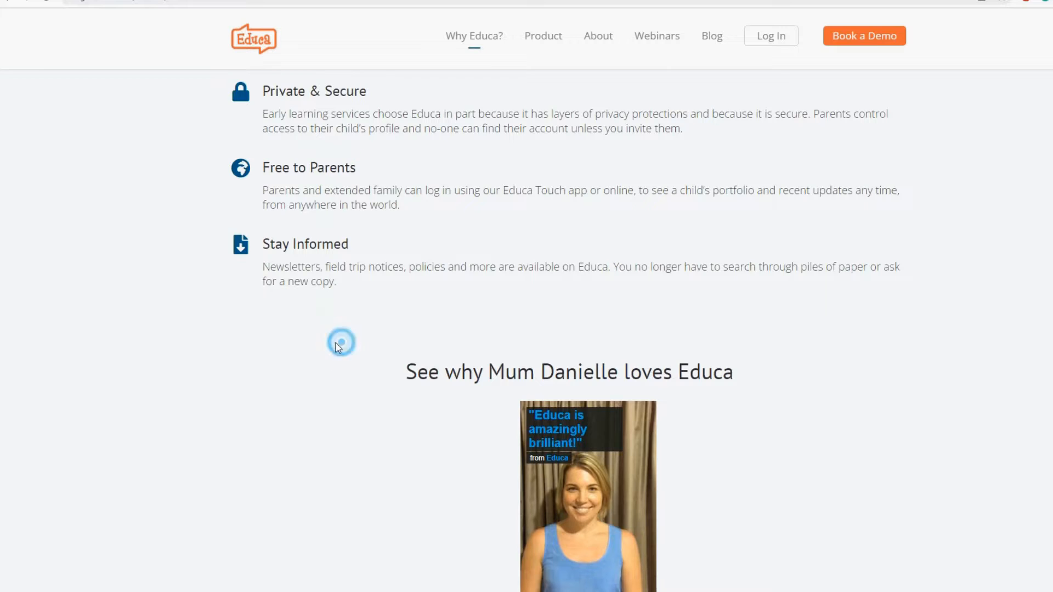
scroll(271, 364, down, 1)
scroll(272, 361, down, 5)
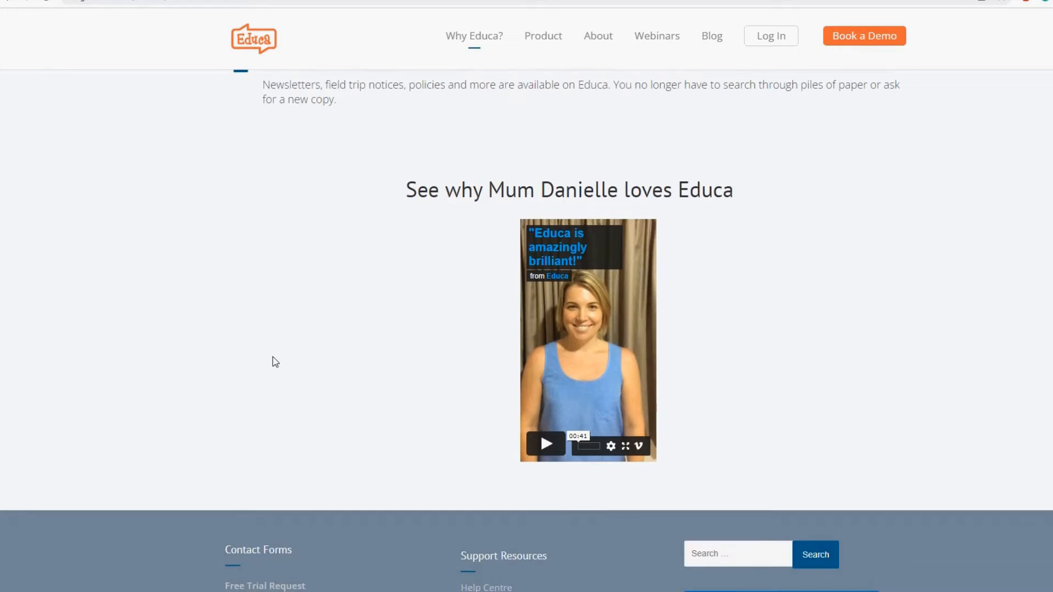
scroll(273, 356, up, 8)
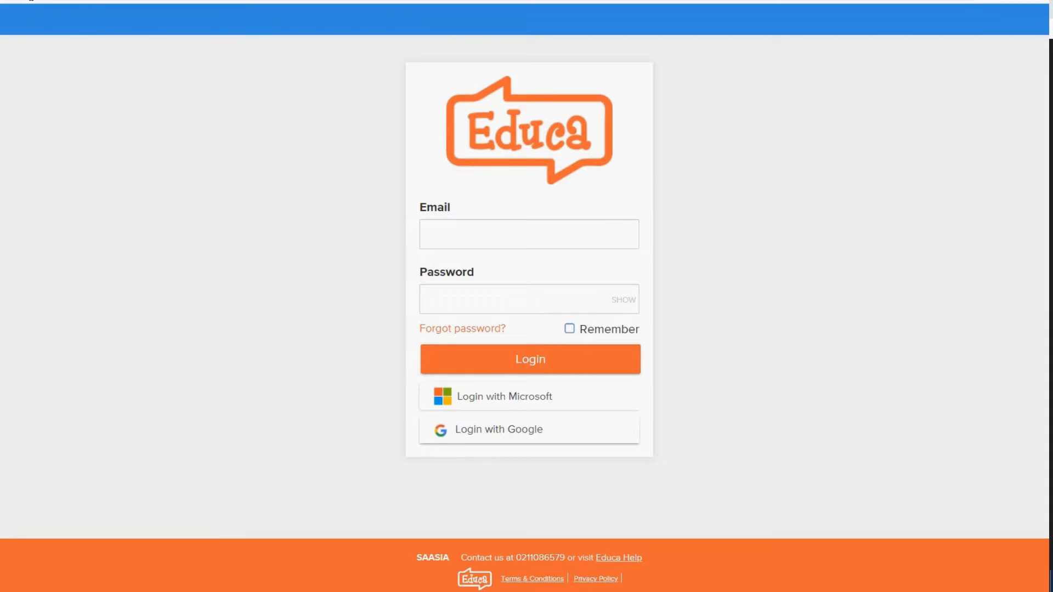
Step: Search Google for "educa" and open the Educa child portfolio software website
text(edu)
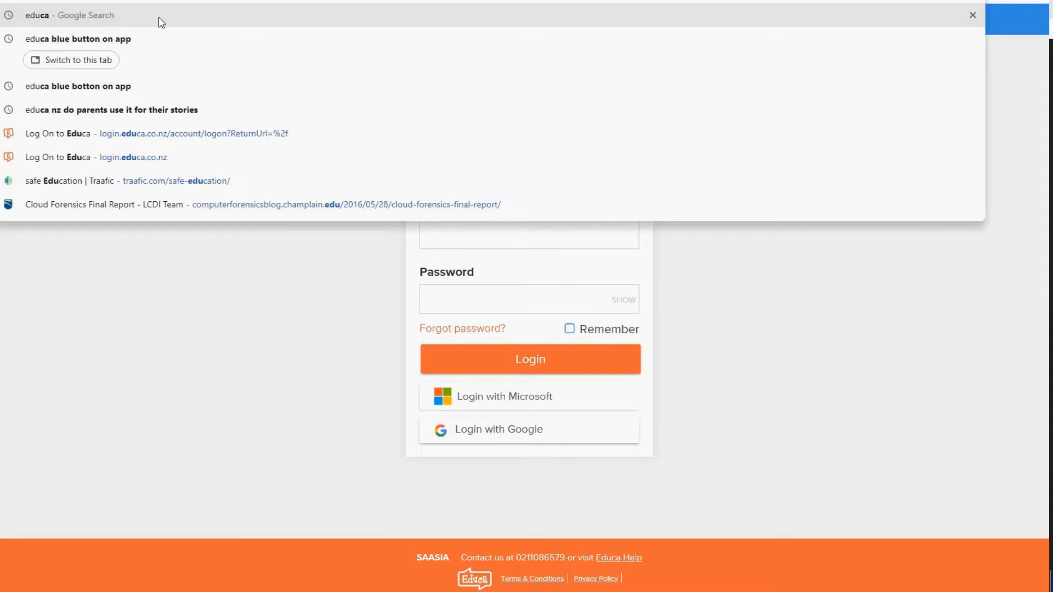
click(160, 22)
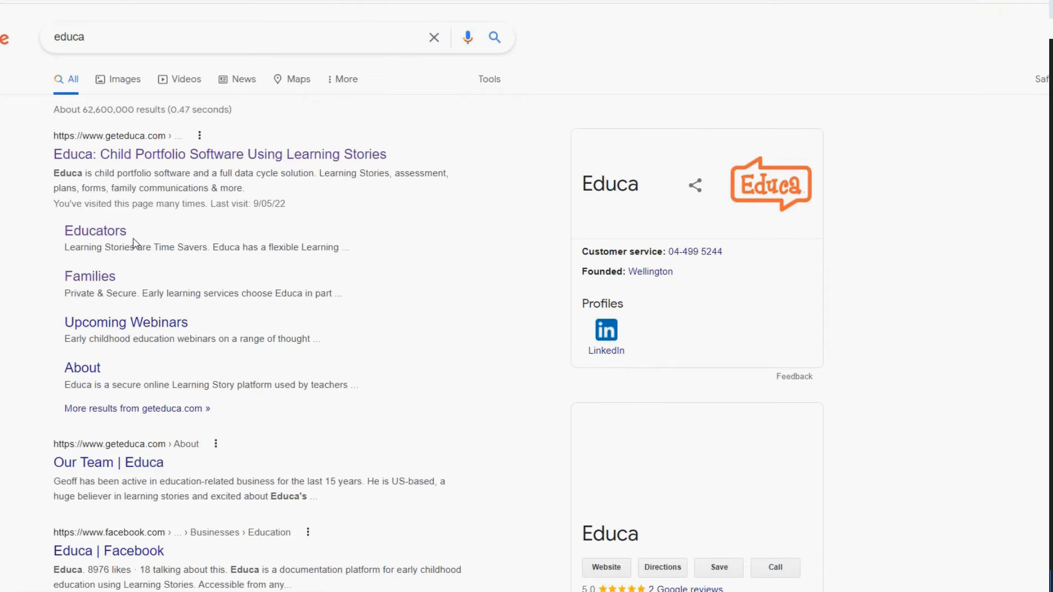
click(152, 159)
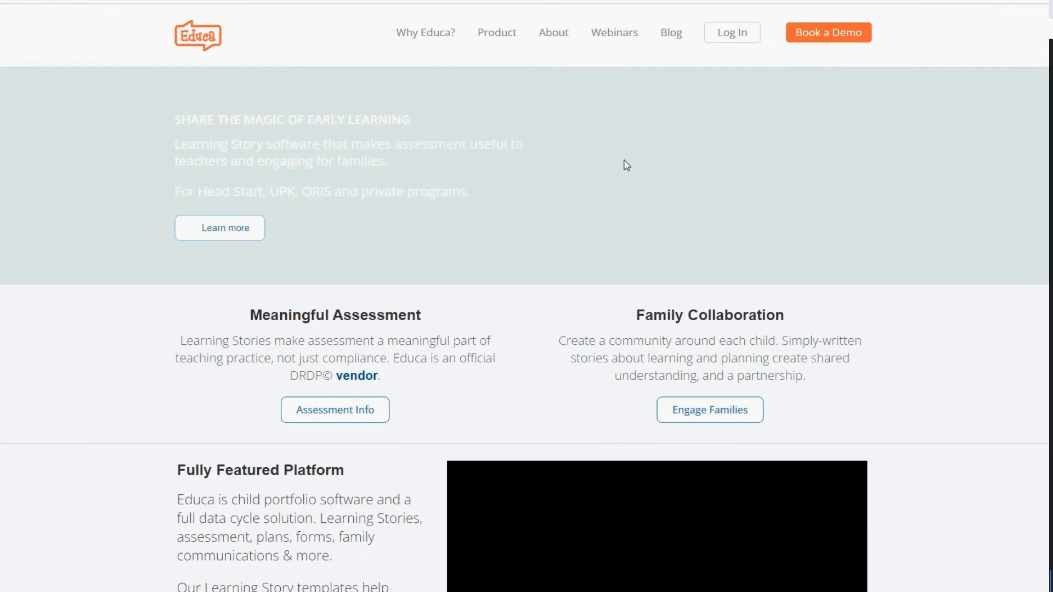
Step: Log in to Educa through the New Zealand login page with the prefilled account credentials
mouse_move(731, 22)
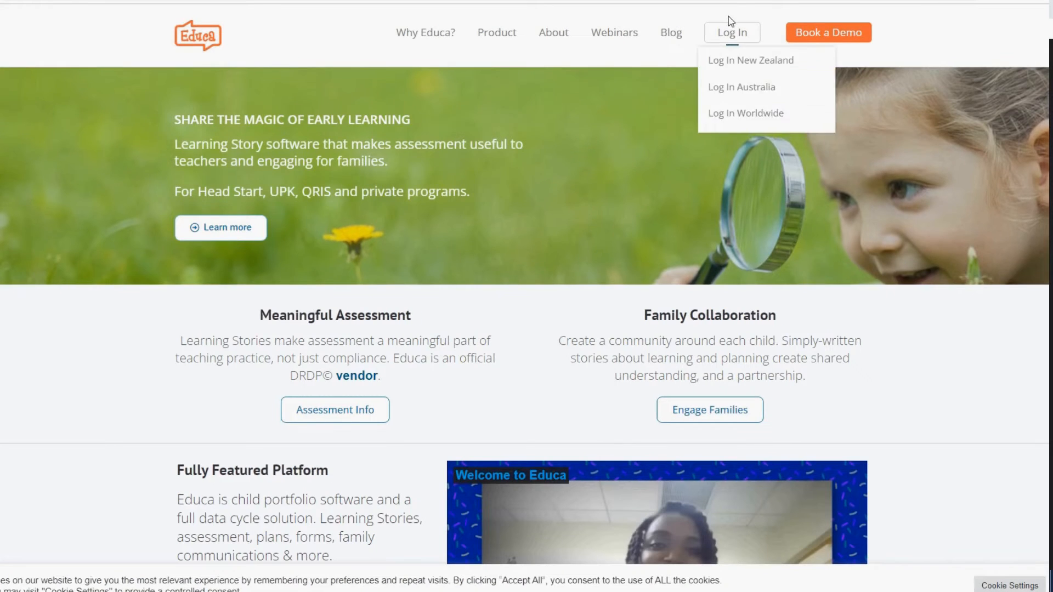
click(740, 63)
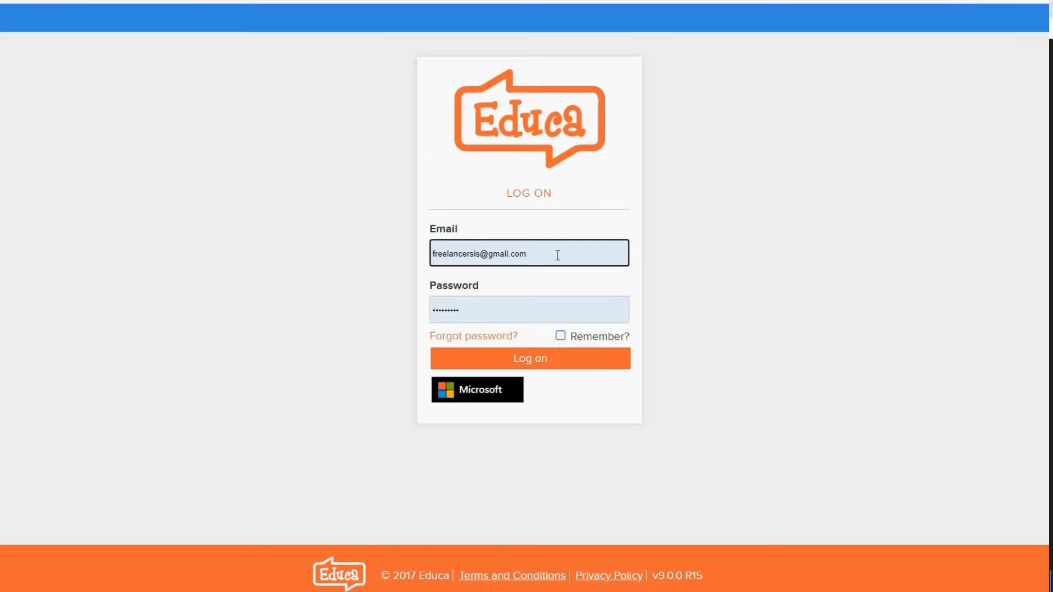
click(533, 362)
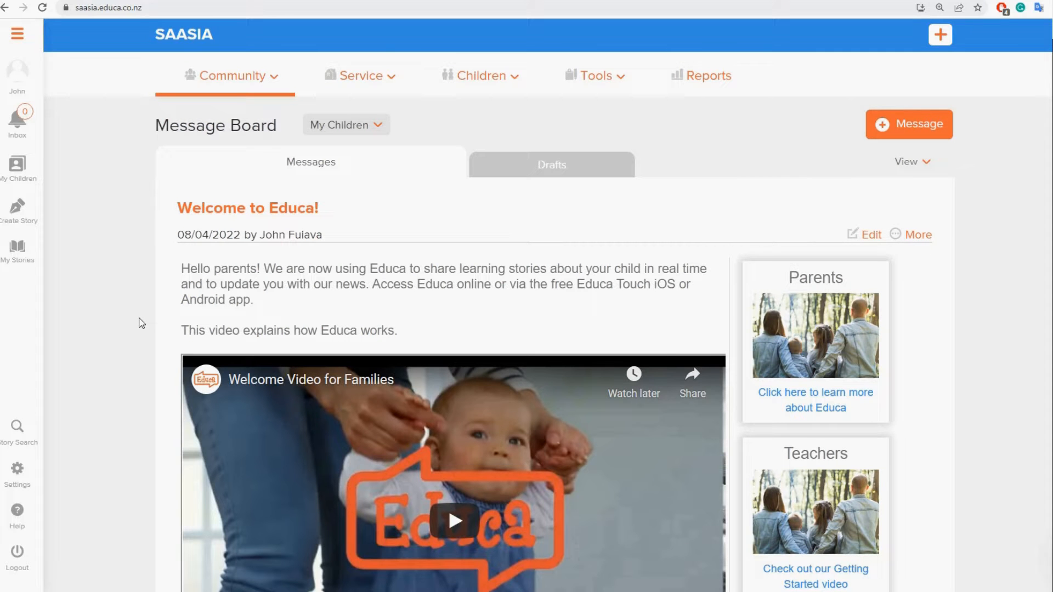
Step: Examine the welcome post and the parent and teacher resources on the Message Board
scroll(138, 322, down, 3)
scroll(139, 322, up, 3)
scroll(105, 270, down, 3)
scroll(104, 269, up, 2)
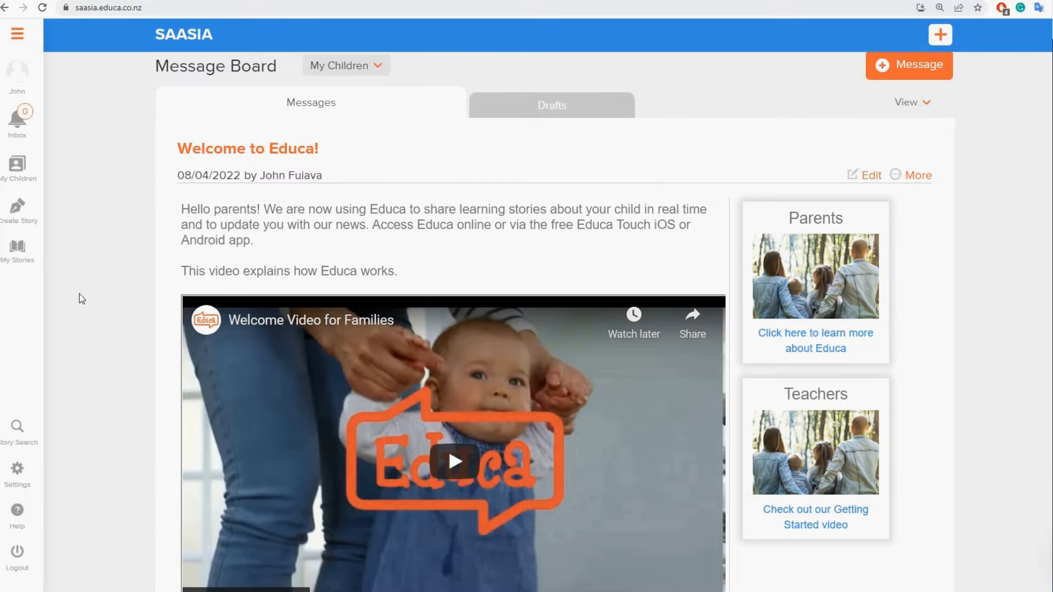
scroll(94, 296, down, 3)
scroll(110, 286, up, 5)
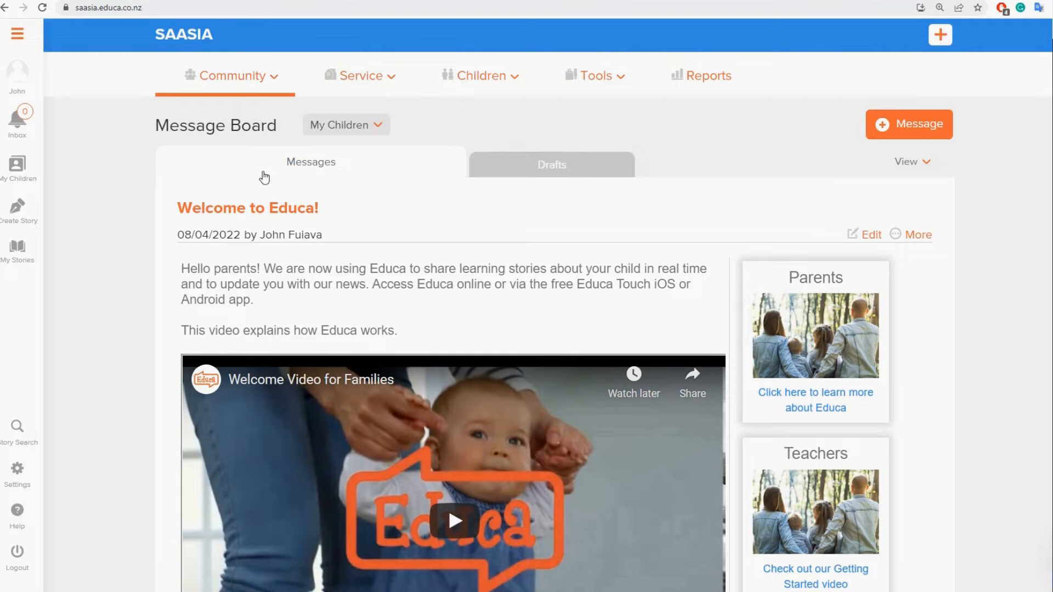
Step: Open the test child's stories page from the My Children choices and look over the existing stories
click(375, 131)
click(397, 239)
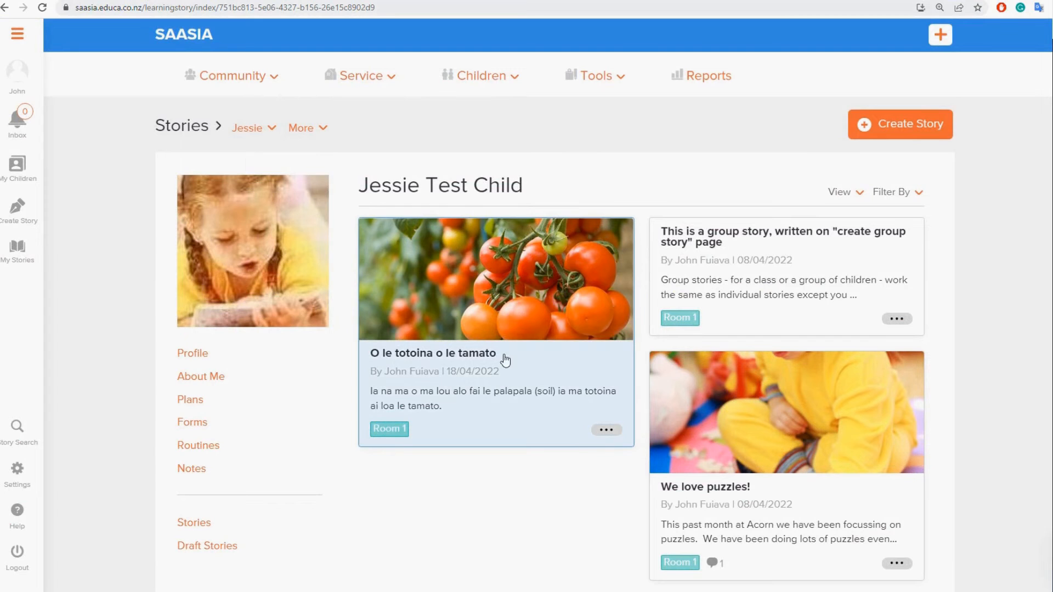
scroll(540, 315, down, 1)
scroll(540, 315, down, 2)
scroll(515, 363, up, 3)
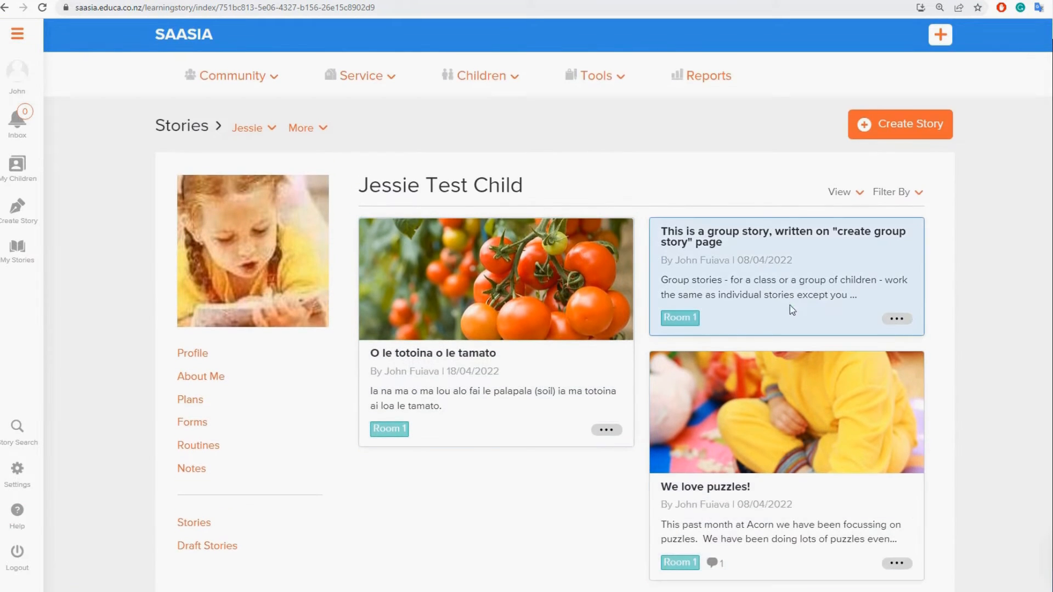
scroll(790, 358, down, 1)
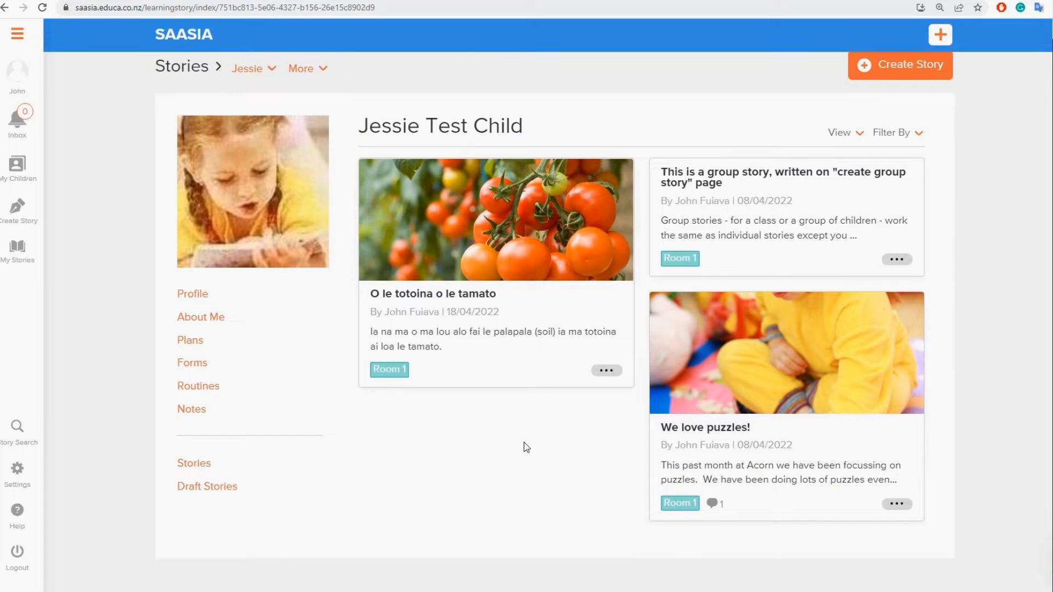
scroll(524, 442, up, 1)
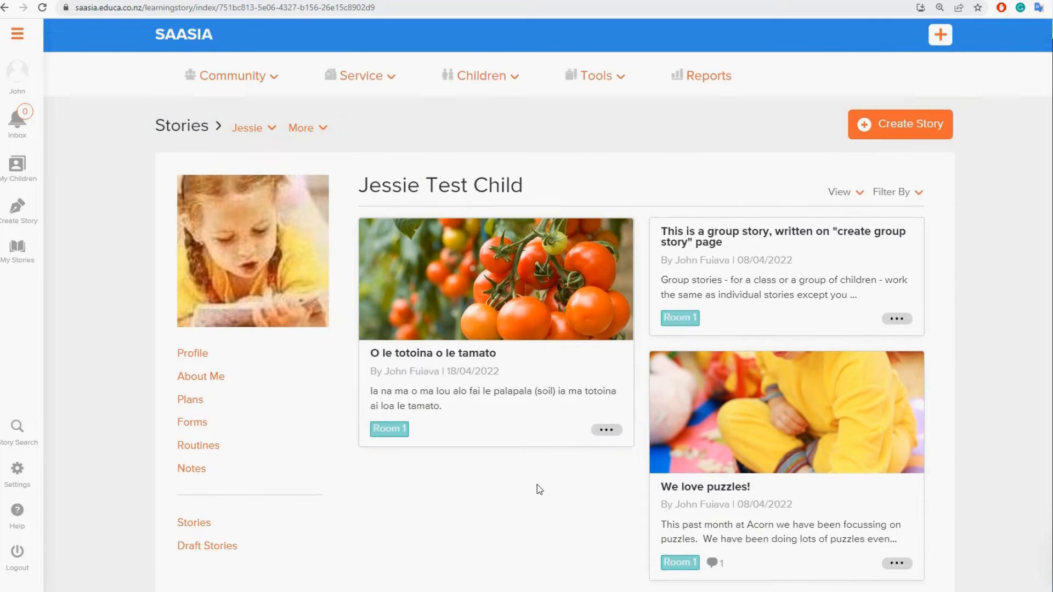
Step: Open a new story form for the test child and look over its title, date and story fields
click(897, 127)
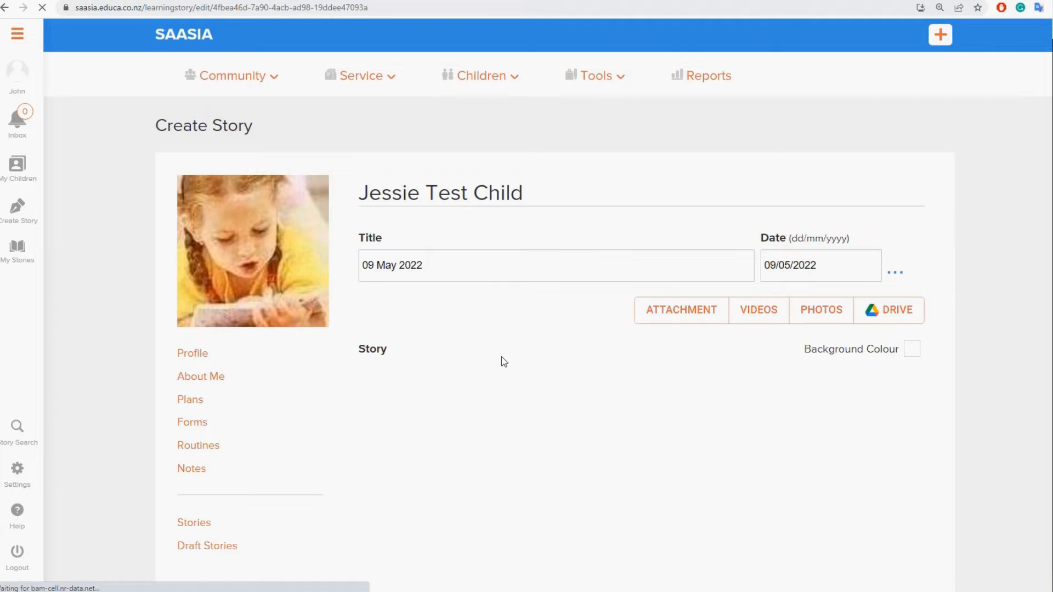
scroll(507, 352, down, 3)
scroll(507, 352, up, 2)
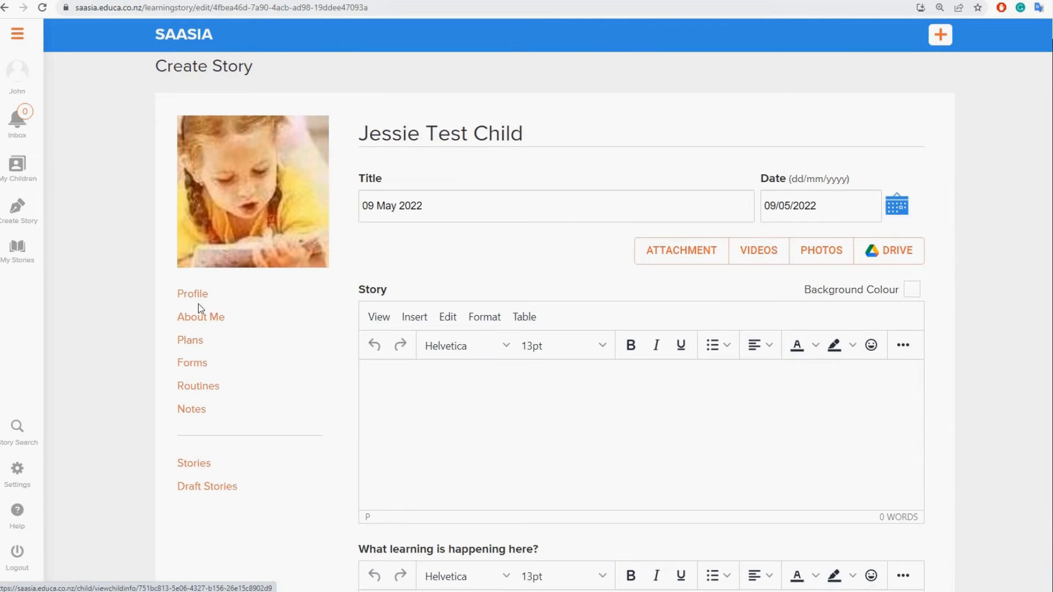
scroll(236, 285, up, 1)
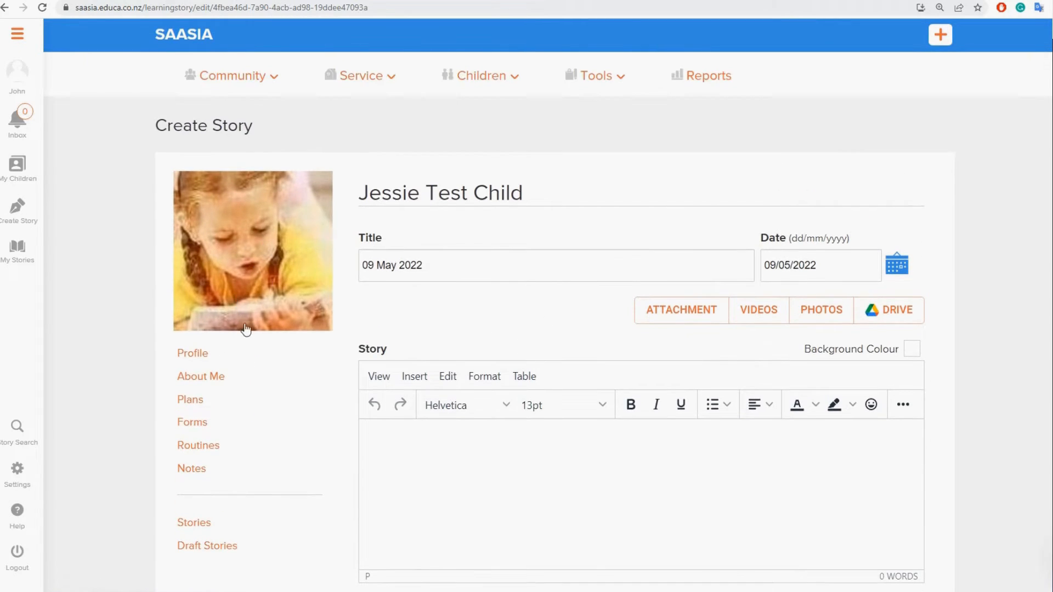
scroll(220, 312, down, 1)
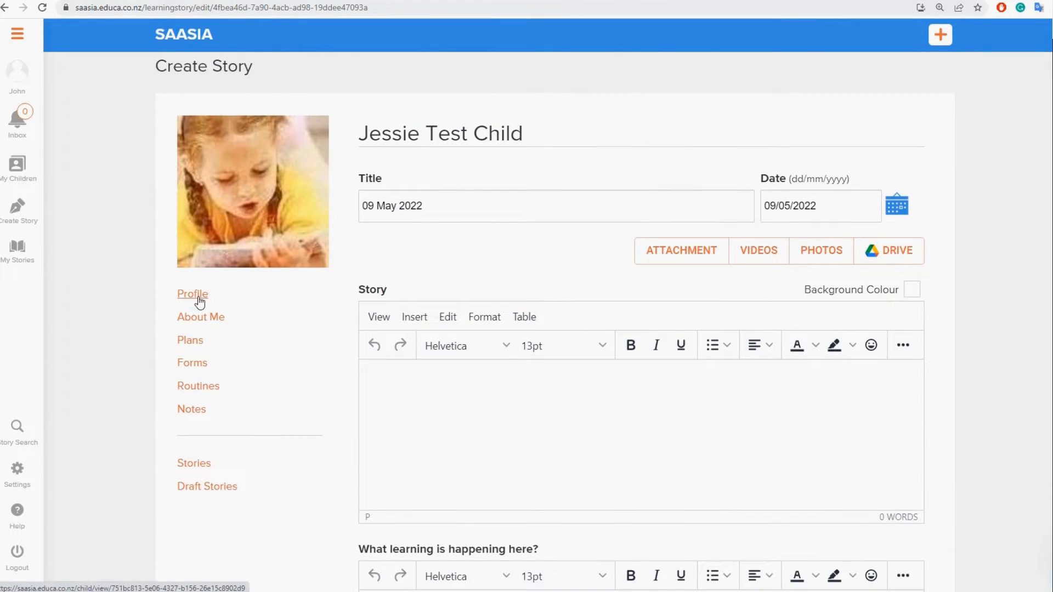
Step: Open the test child's profile and review the personal details and family information
click(199, 297)
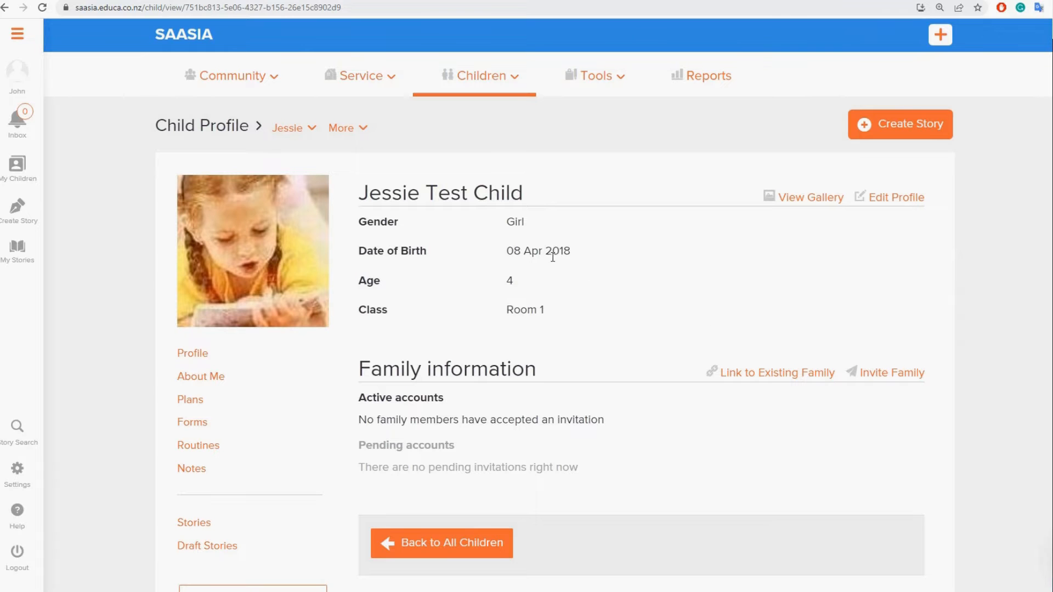
scroll(620, 297, down, 1)
scroll(518, 252, up, 1)
scroll(613, 299, down, 2)
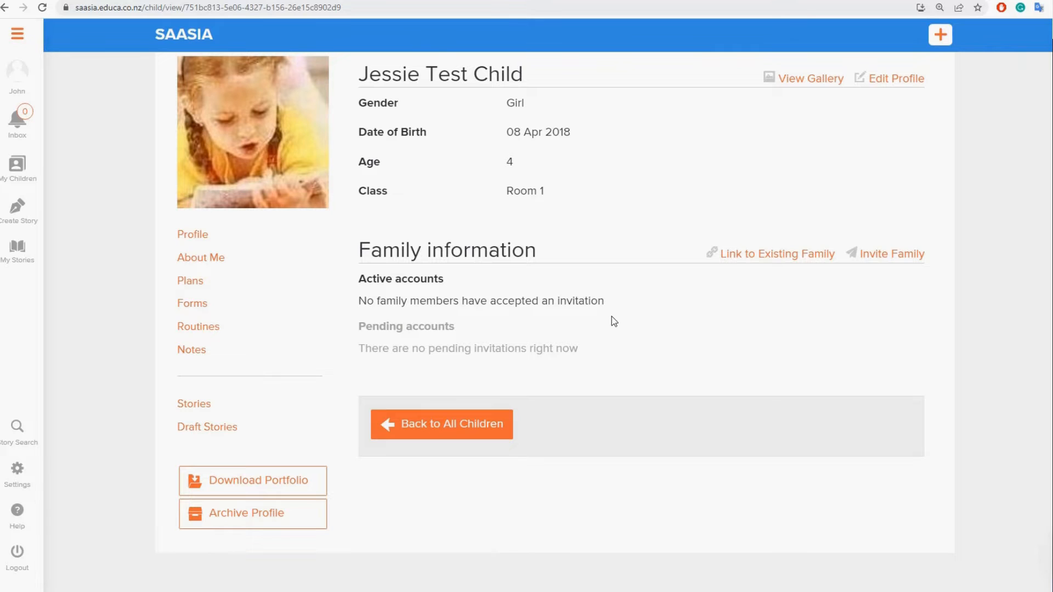
scroll(613, 314, up, 2)
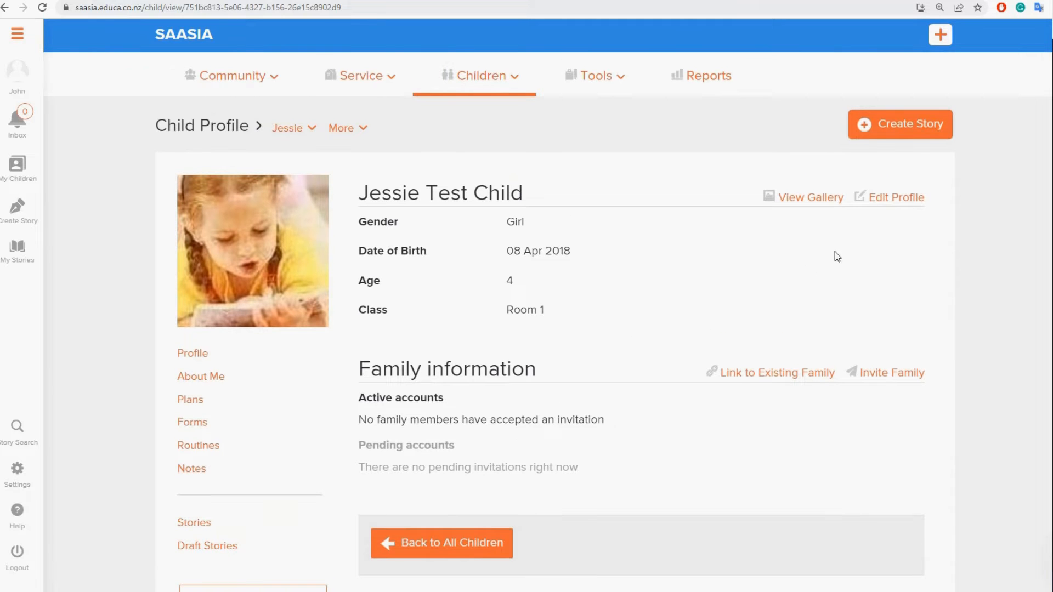
Step: Create a new story from the test child's profile and look through the whole form, including its publishing options
click(884, 131)
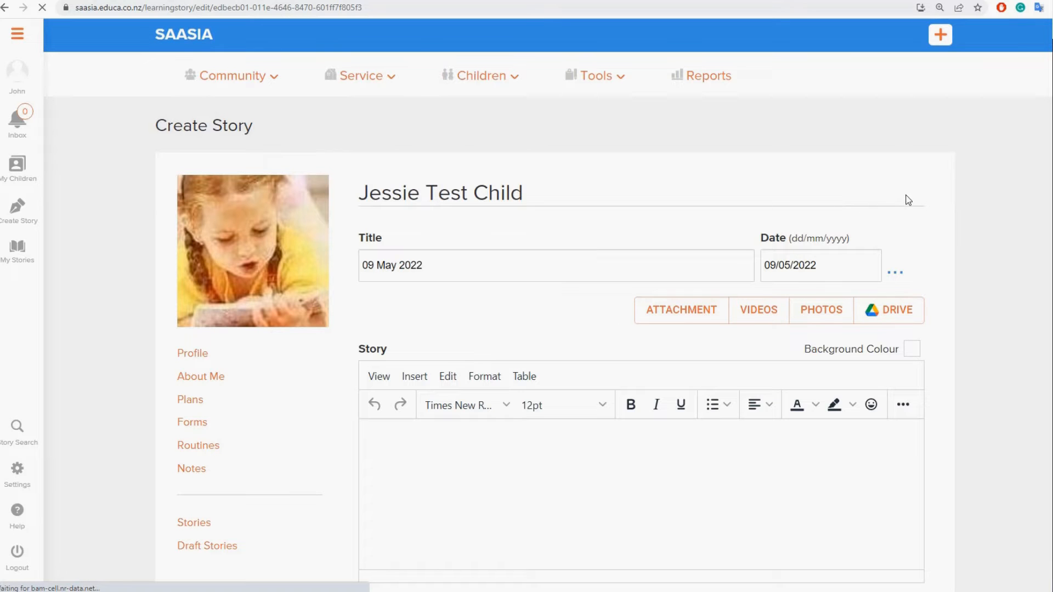
scroll(698, 292, down, 1)
scroll(616, 292, down, 13)
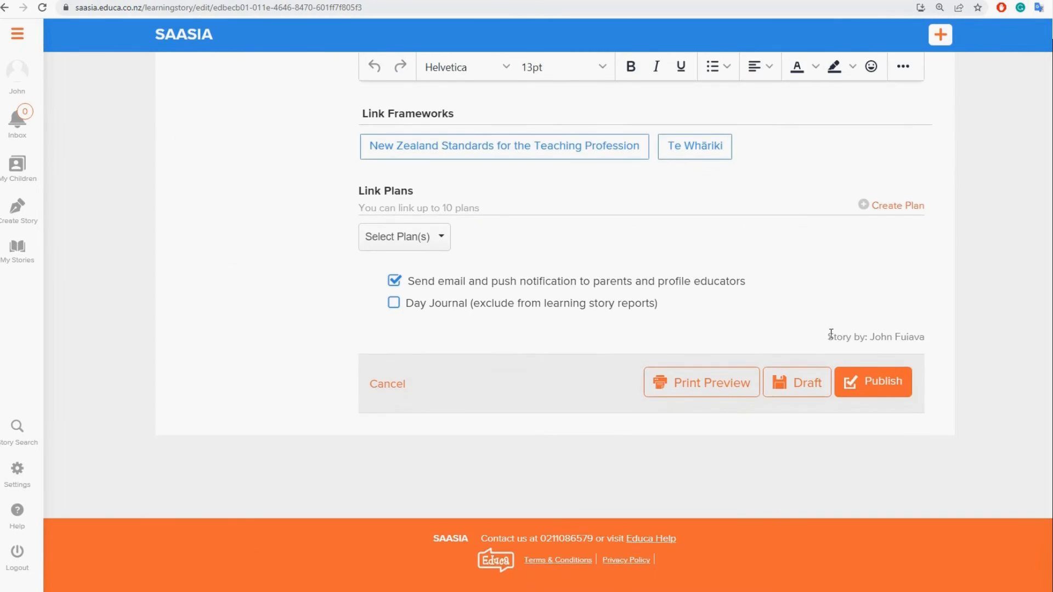
scroll(908, 331, up, 4)
scroll(943, 369, down, 4)
scroll(944, 368, up, 5)
scroll(943, 367, up, 7)
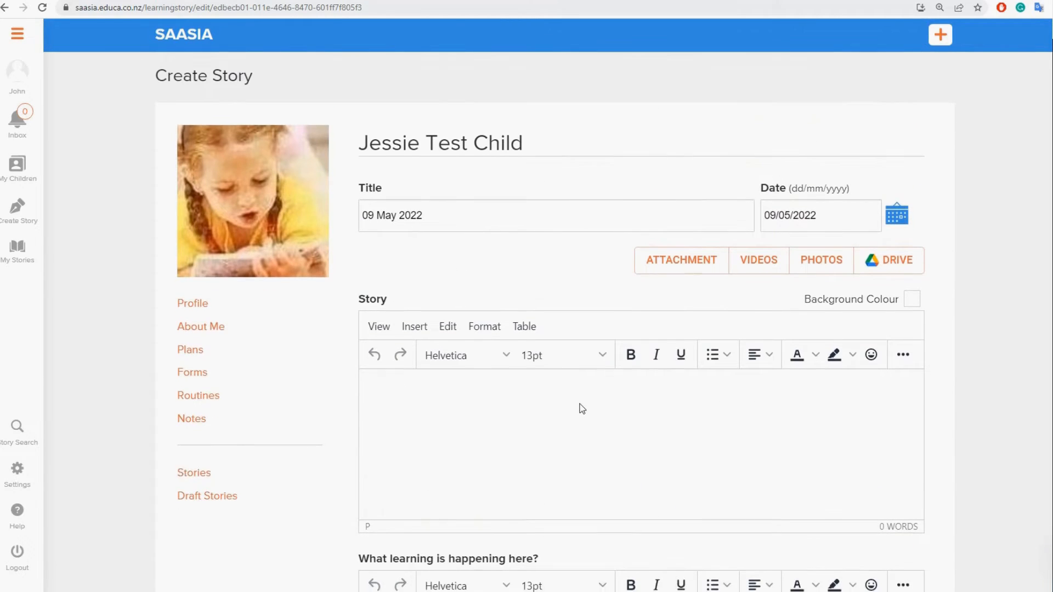
Step: Examine the story's three writing sections: Story, What learning is happening here?, and Opportunities and possibilities
scroll(581, 407, down, 1)
click(581, 355)
scroll(531, 357, down, 1)
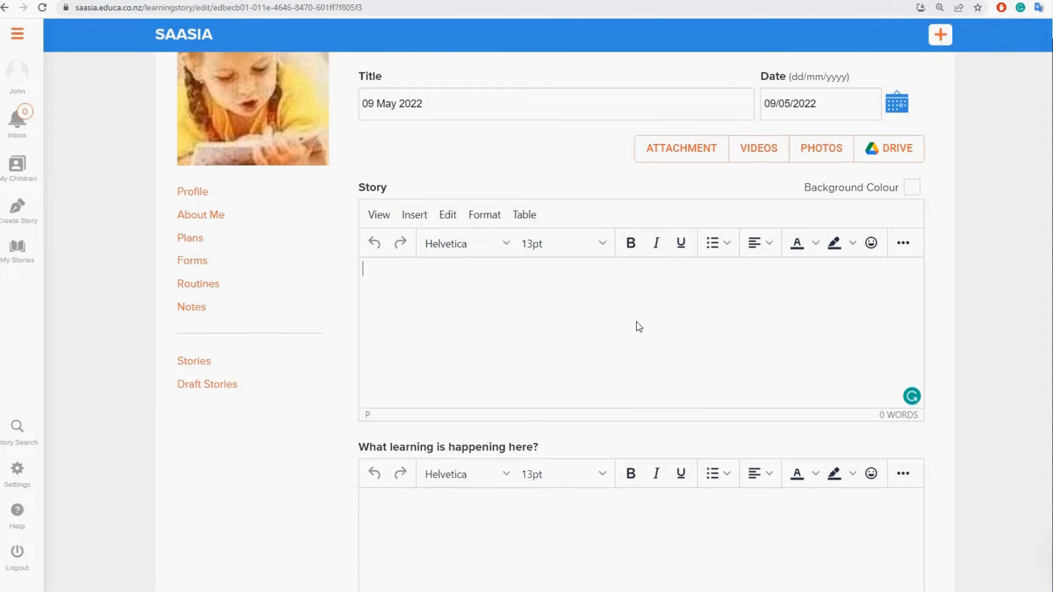
scroll(639, 327, down, 4)
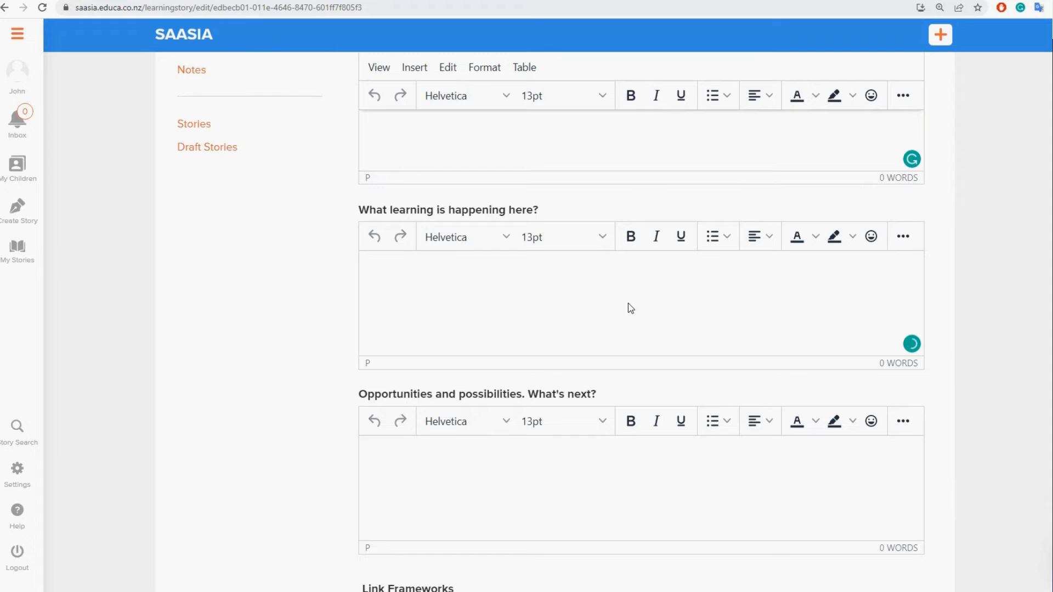
scroll(628, 305, up, 5)
scroll(609, 358, down, 6)
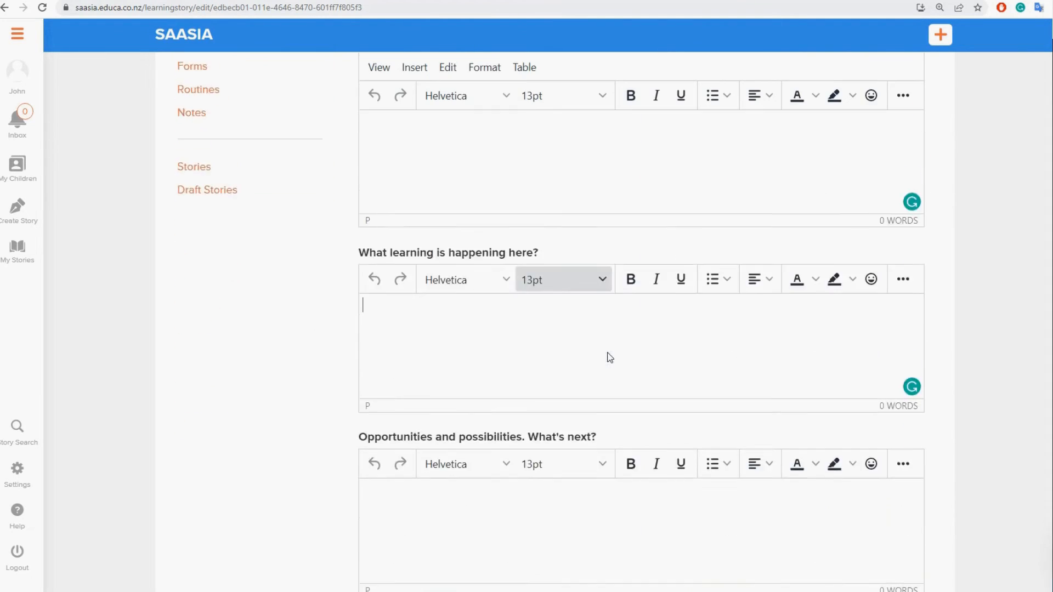
scroll(504, 285, up, 2)
click(538, 382)
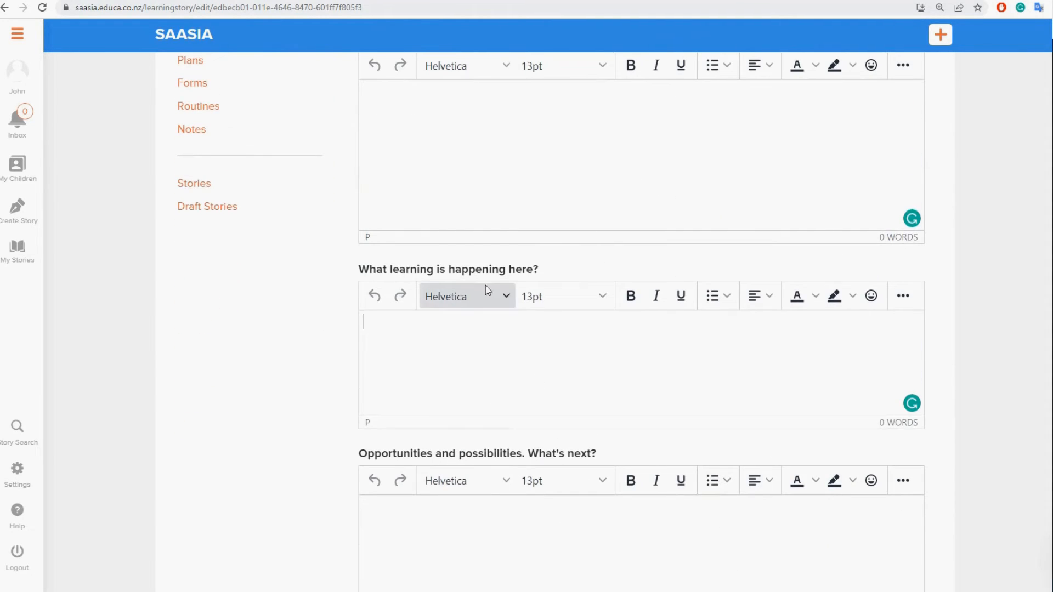
scroll(431, 487, down, 3)
click(436, 359)
scroll(585, 360, down, 6)
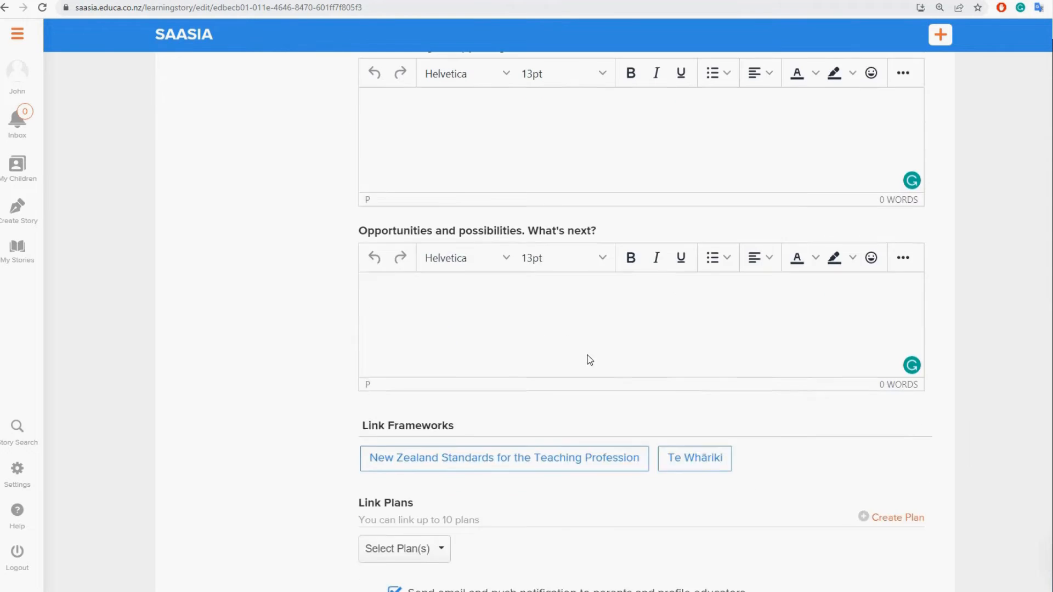
Step: Examine the story's Link Frameworks section and view the available plan choices under Link Plans without linking any
scroll(593, 344, up, 1)
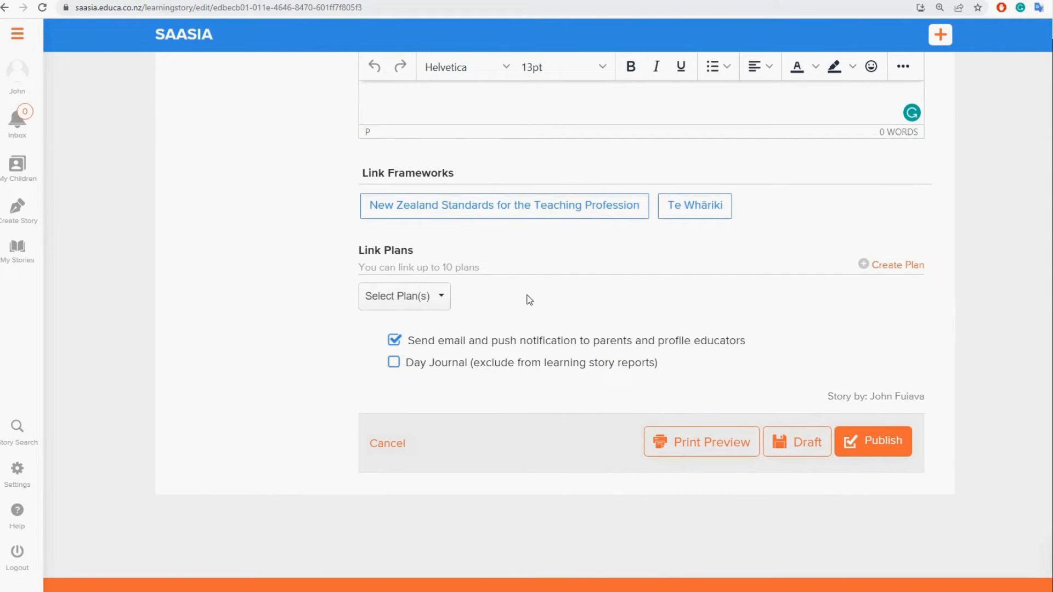
scroll(693, 291, up, 1)
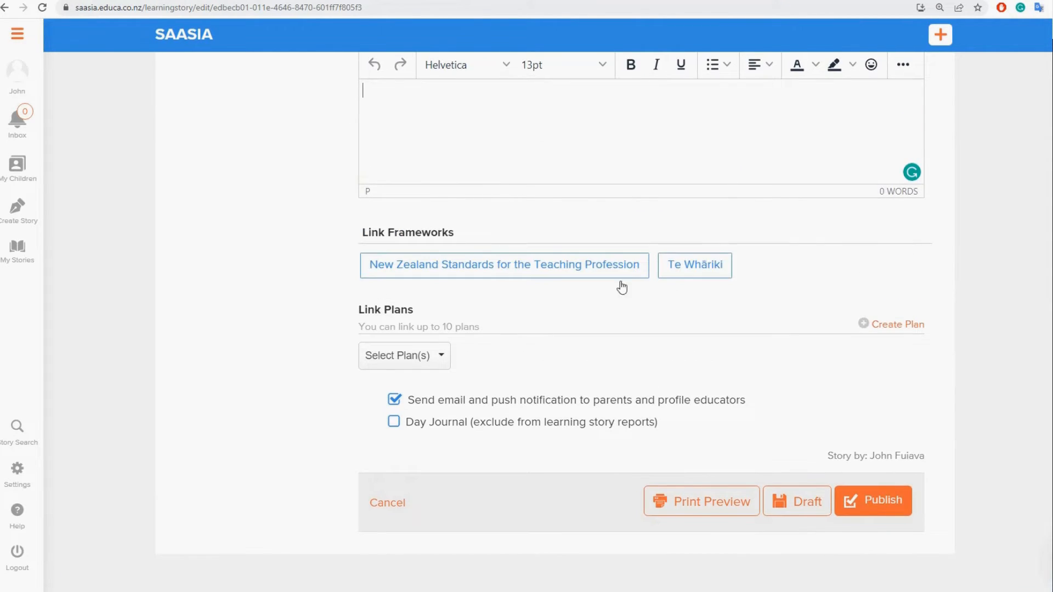
scroll(572, 308, down, 1)
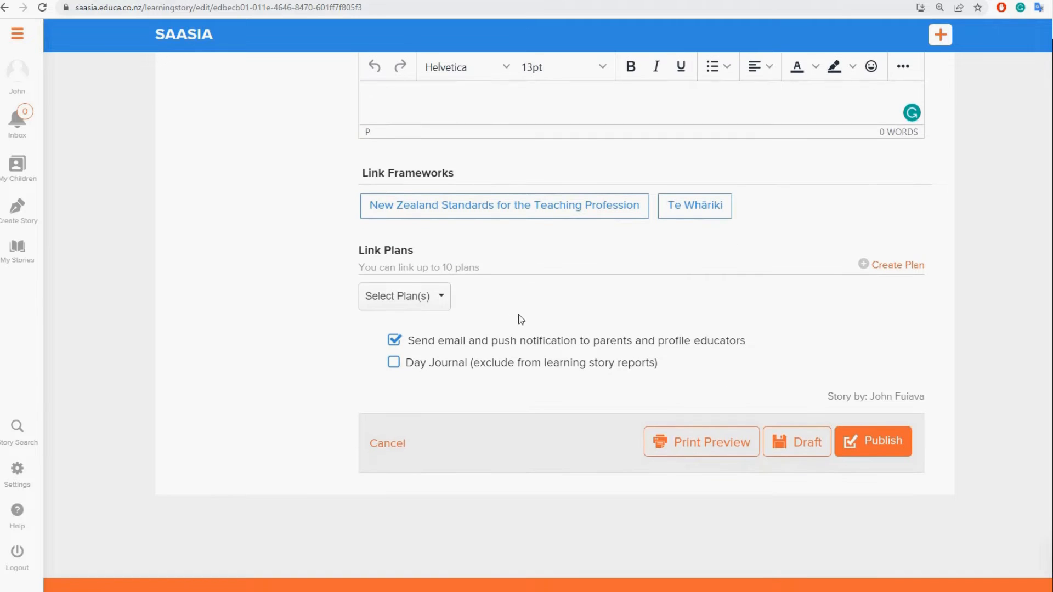
click(440, 296)
click(561, 292)
scroll(603, 340, down, 1)
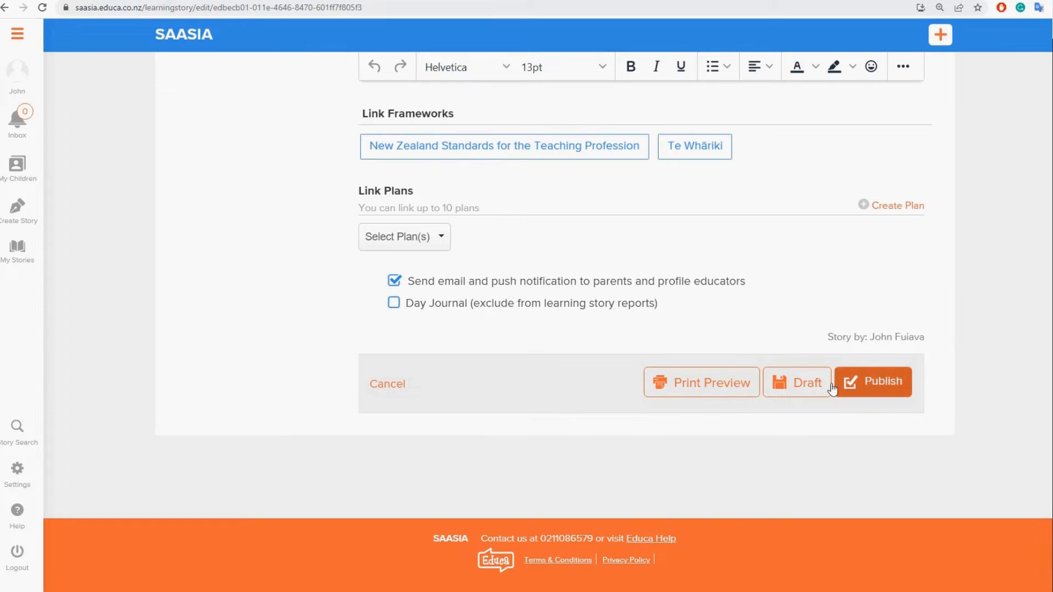
Step: Review the story form from its draft and publish options back to the attachment, video and photo options
scroll(948, 423, up, 4)
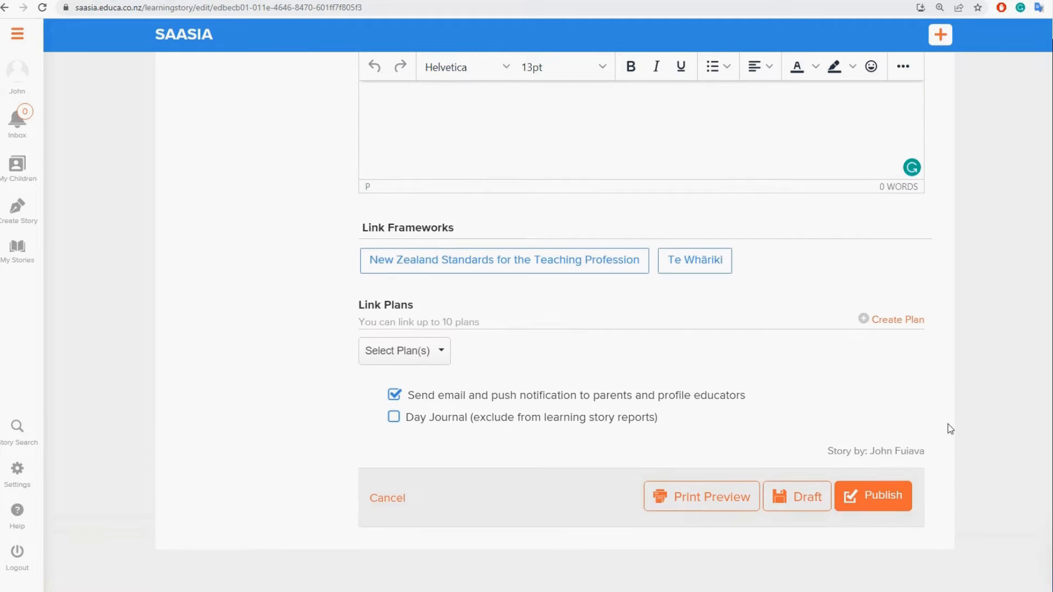
scroll(961, 423, up, 2)
scroll(961, 423, down, 5)
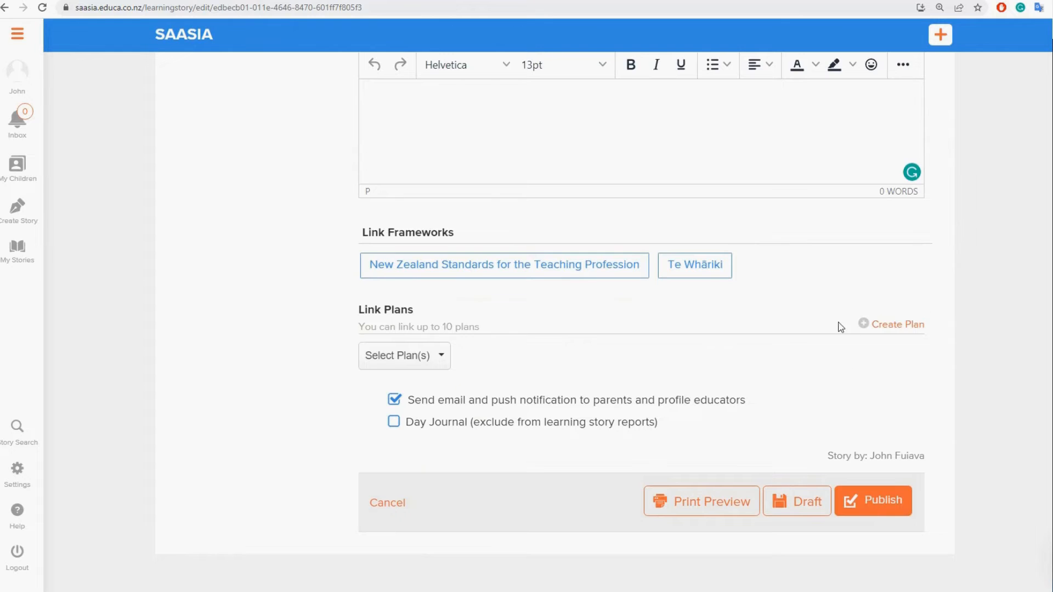
scroll(948, 398, up, 5)
scroll(969, 397, up, 5)
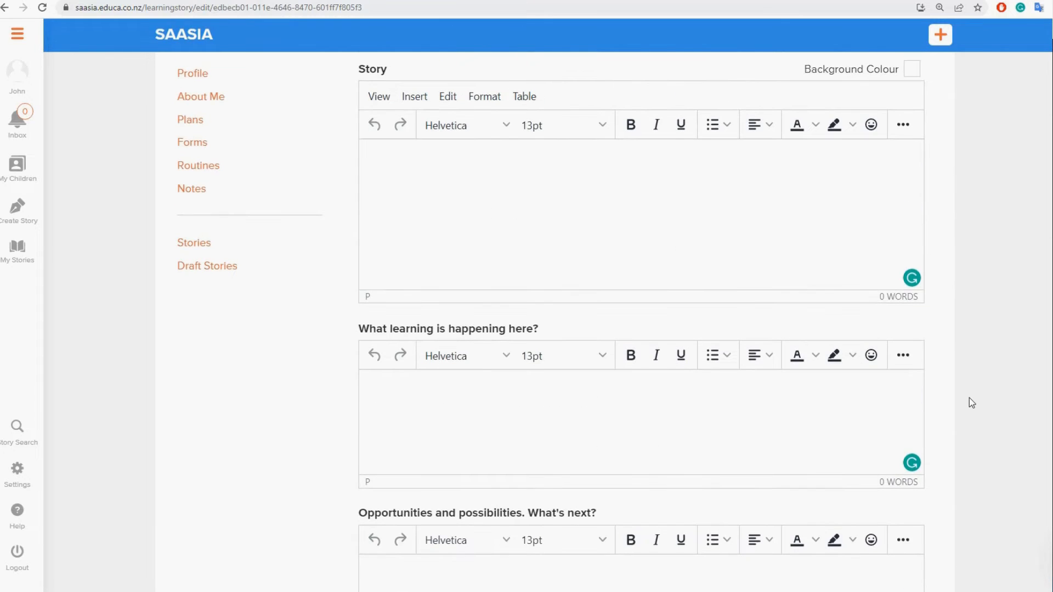
scroll(961, 387, up, 3)
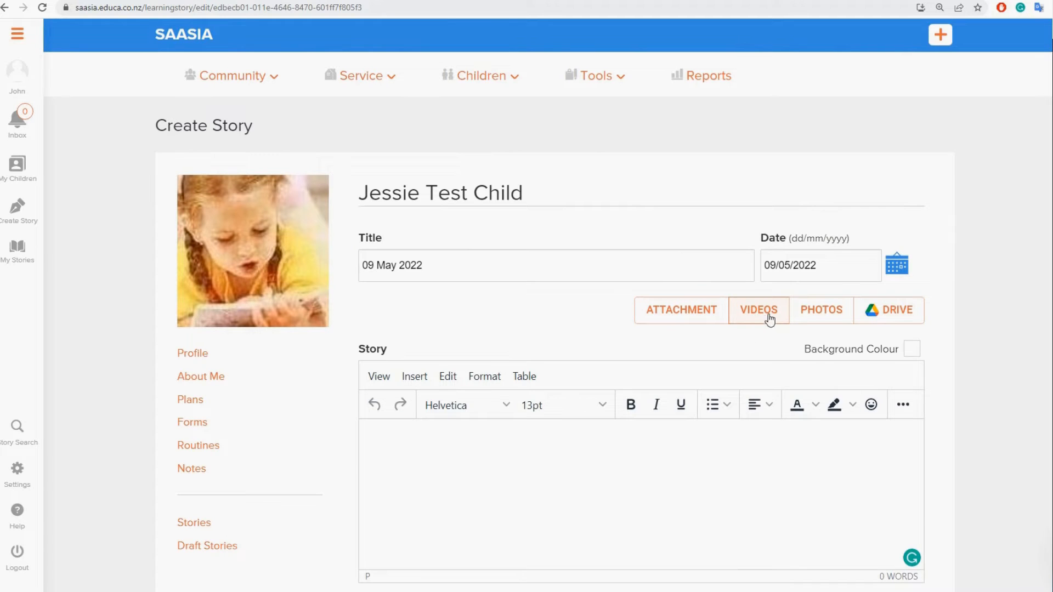
scroll(765, 312, down, 1)
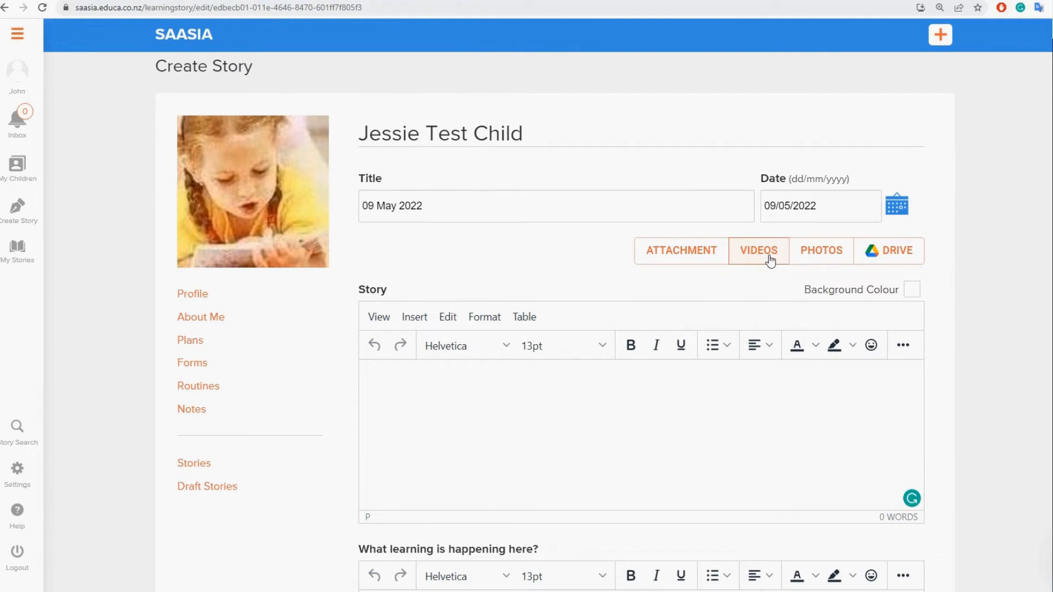
Step: View the story's photo upload and Google Drive attachment options, closing each without adding a file
click(832, 260)
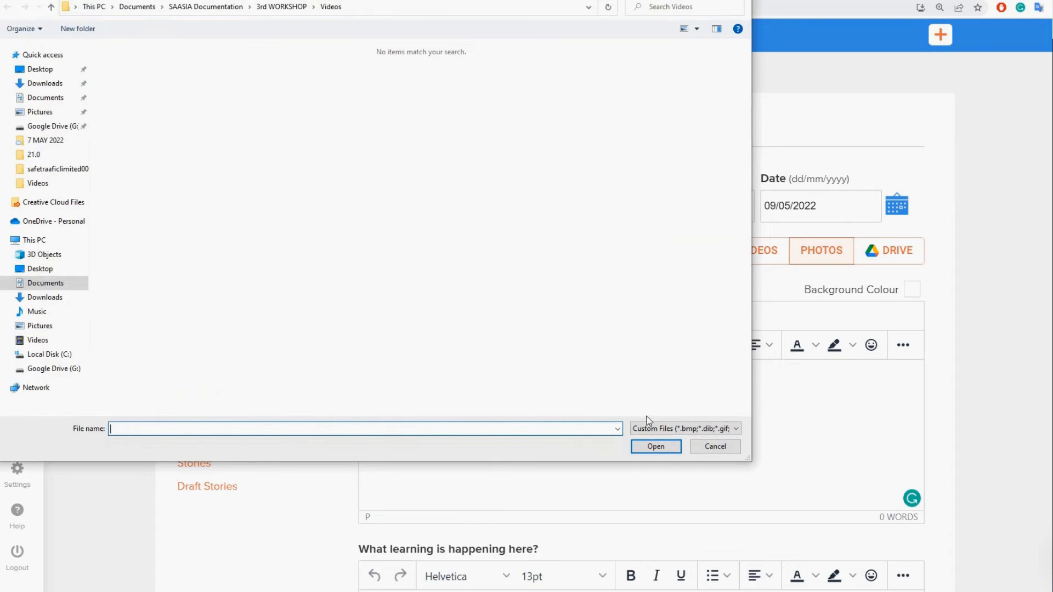
click(715, 446)
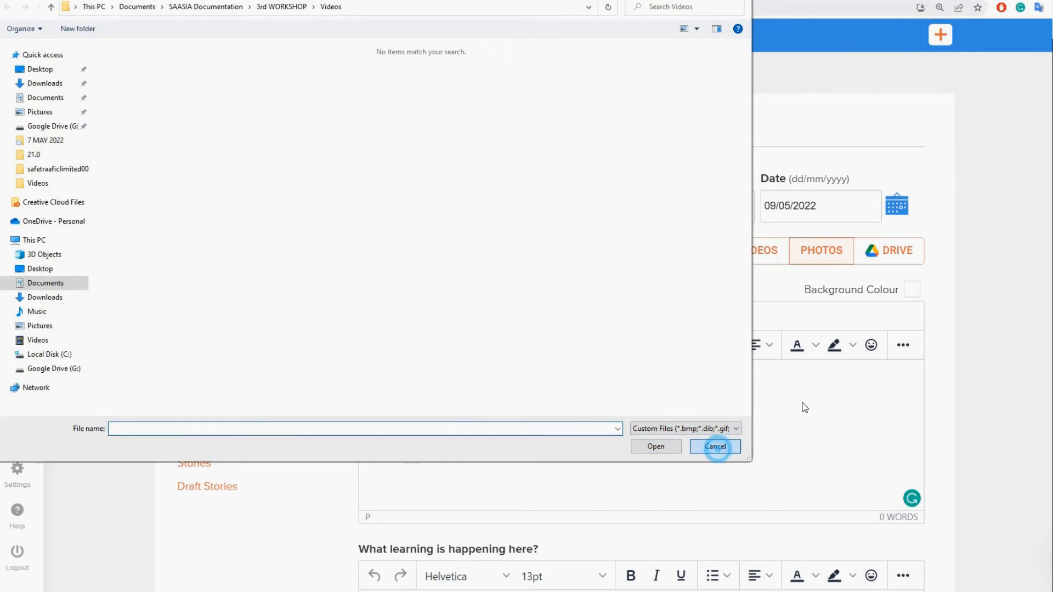
click(899, 260)
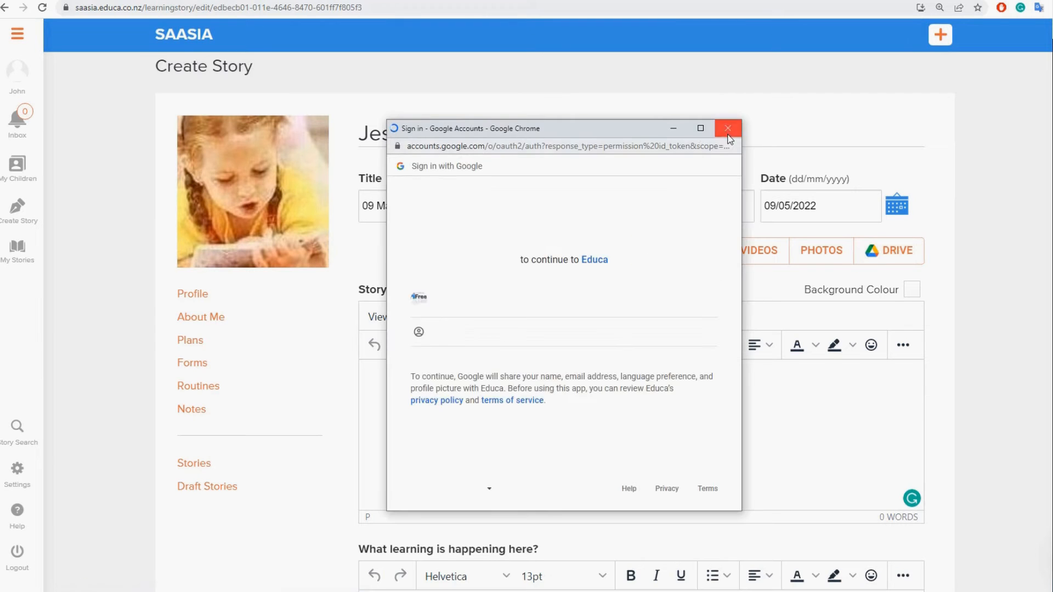
click(728, 127)
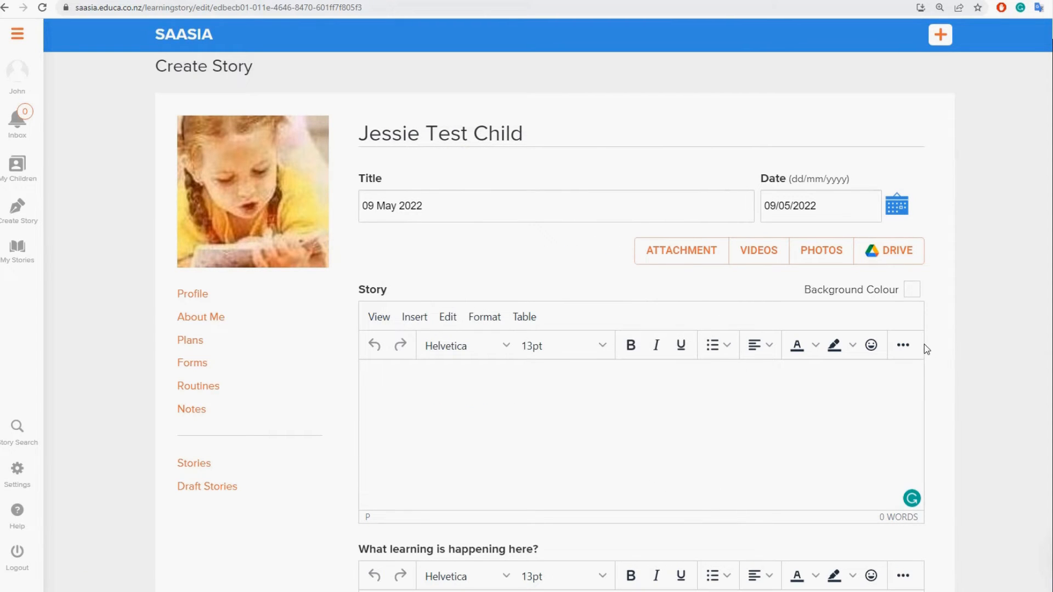
Step: Title the story "Na faia le faaausi" and set its date to 07/05/2022
click(494, 407)
triple_click(479, 215)
key(BackSpace)
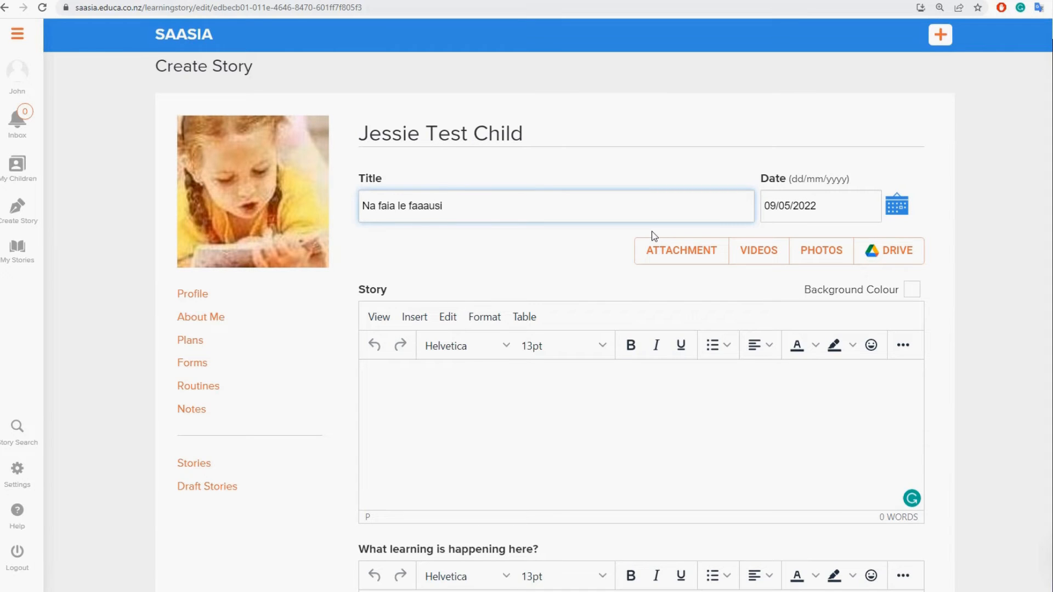
click(838, 207)
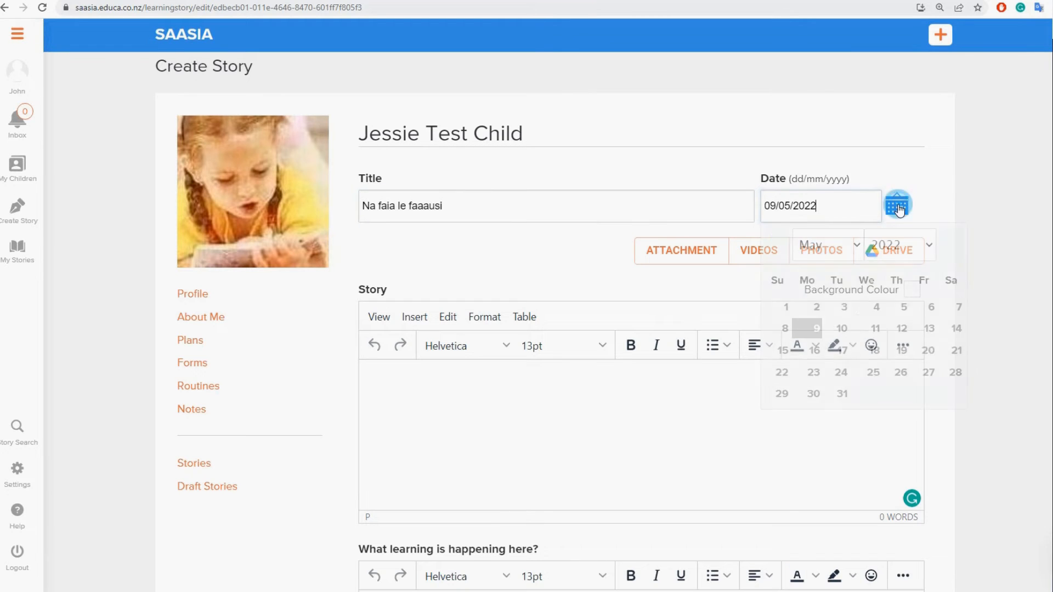
click(958, 307)
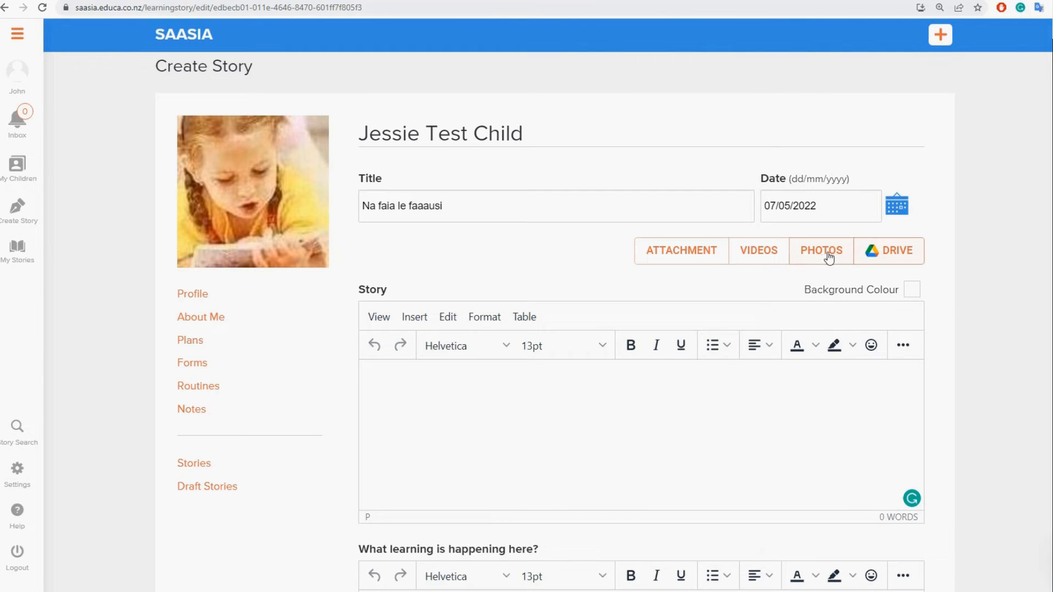
Step: Write "Na faia le faaausi i le Aso Toanai ma lo'u alo." in the Story section
click(516, 396)
text(Na )
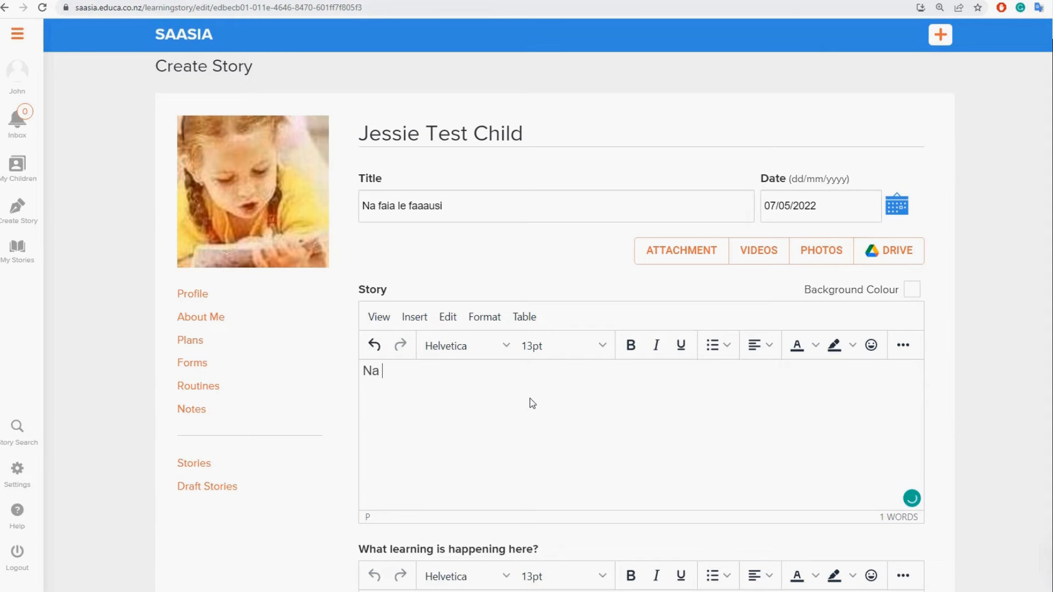
text(faia le faaausi )
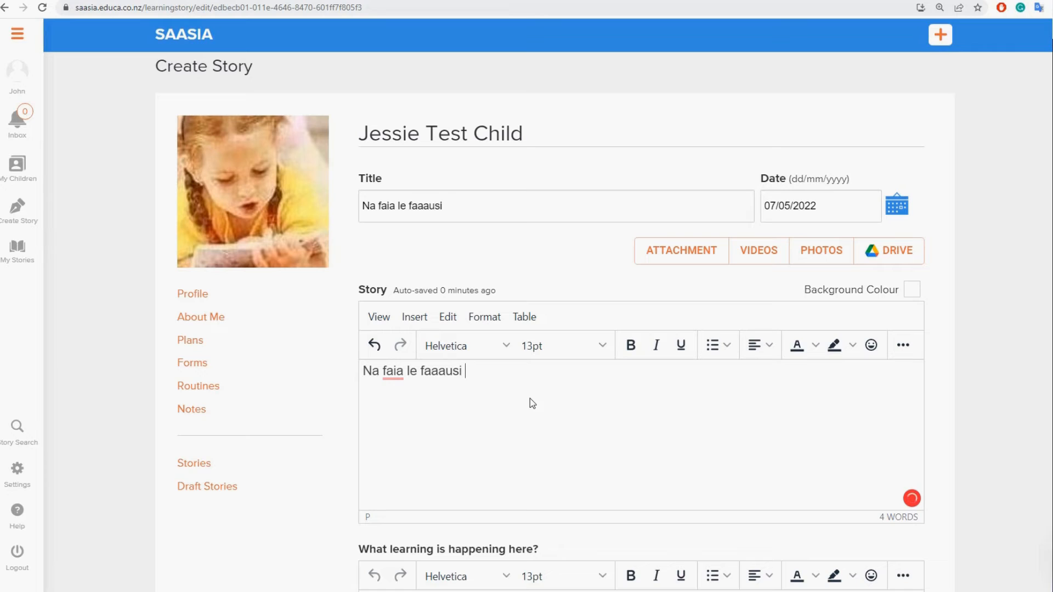
text(i le Aso Toana)
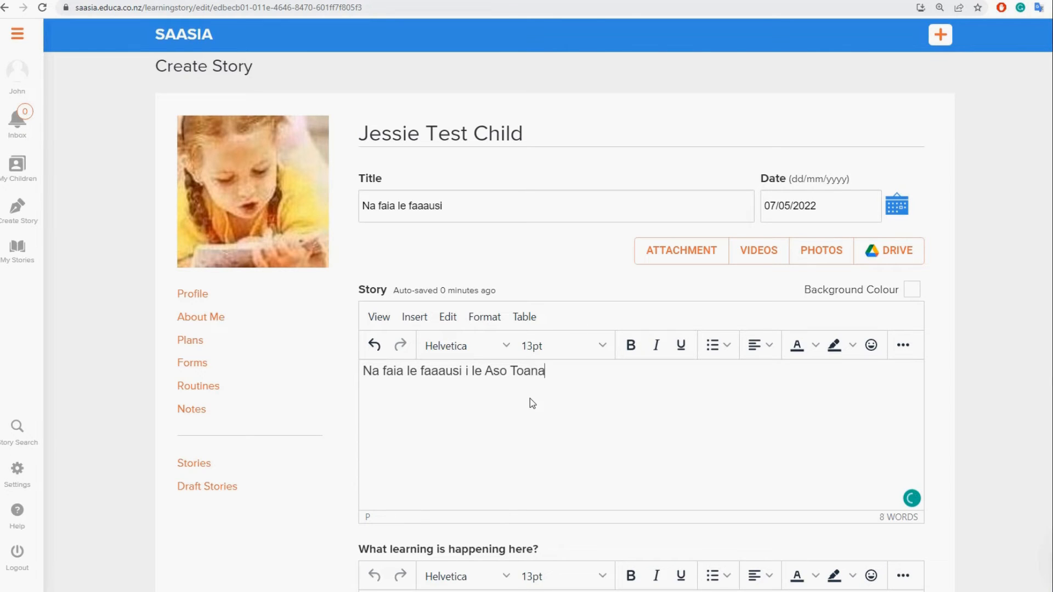
text(i ma lo'u alo.)
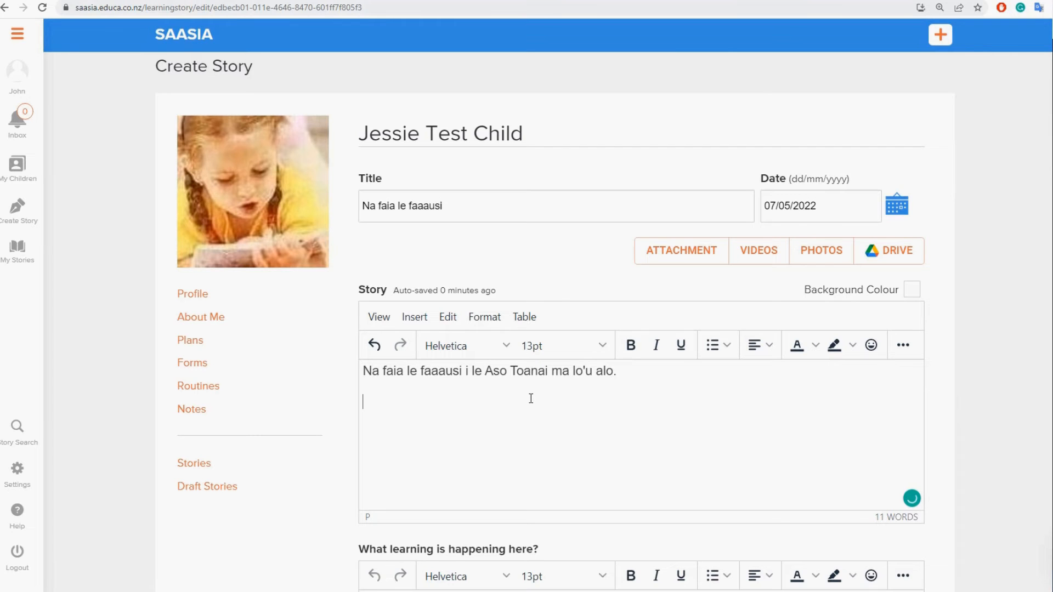
Step: Write "Na saunia e", the child's first name and "le flour." in the "What learning is happening here?" section
scroll(624, 303, down, 3)
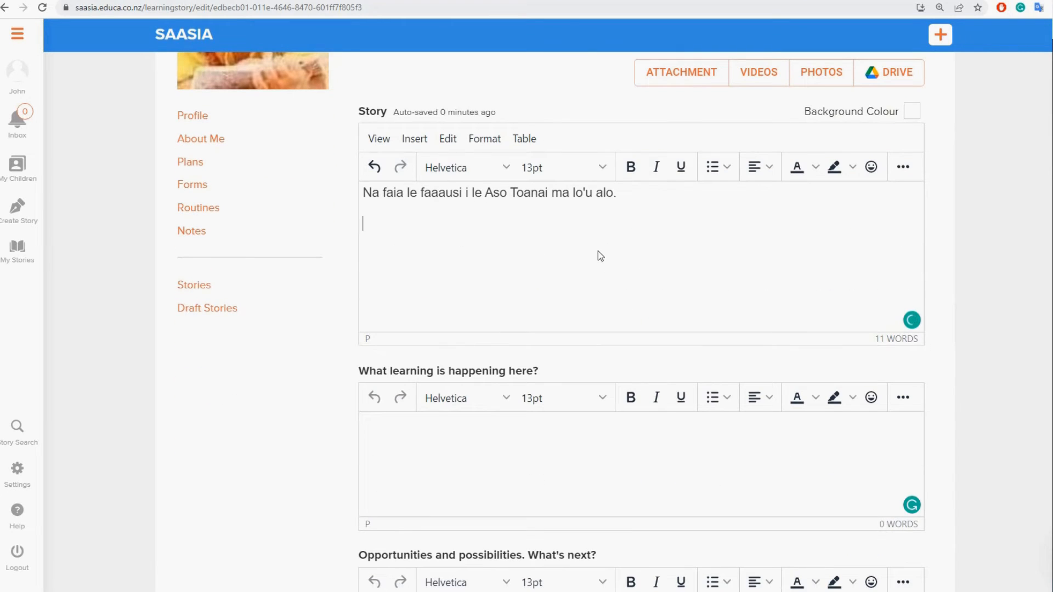
click(517, 451)
scroll(669, 426, down, 1)
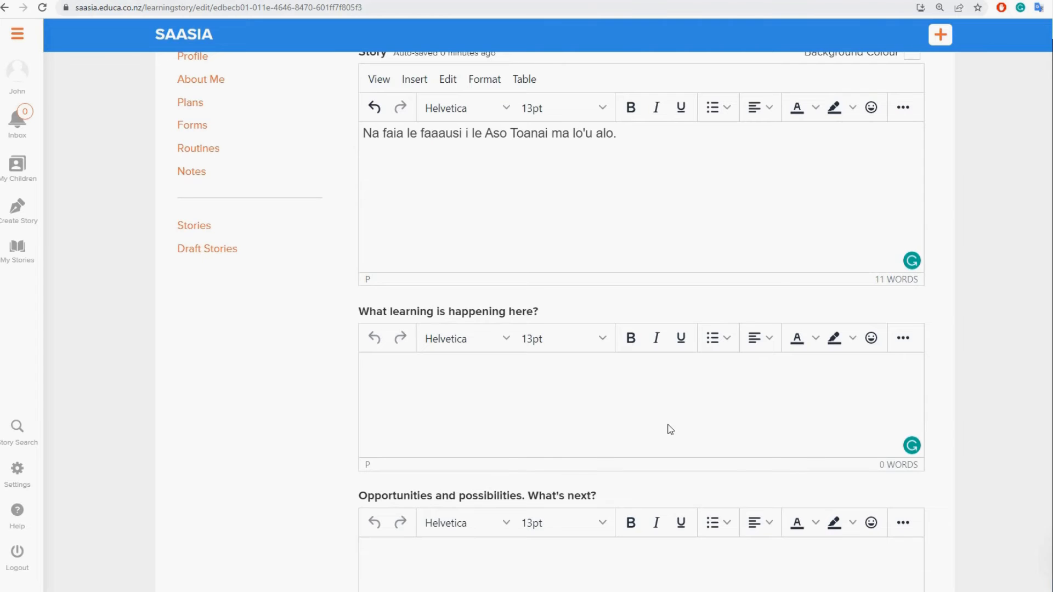
text(Na saunia e Jessie le)
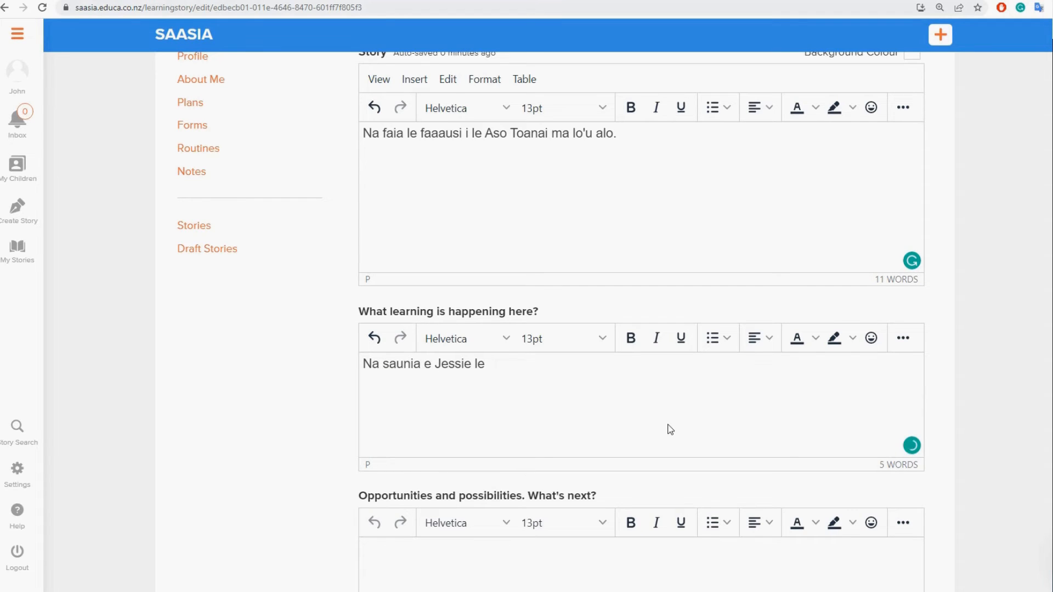
text( flour.)
scroll(554, 426, down, 3)
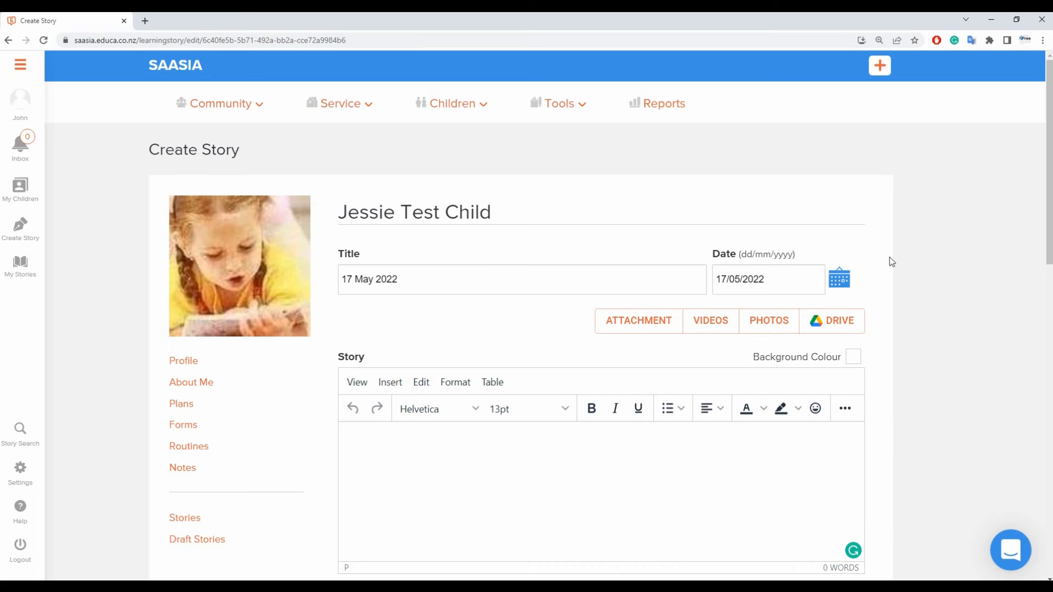
Step: Examine the Samoan headings of the extra text boxes in the blank story form
scroll(888, 258, down, 5)
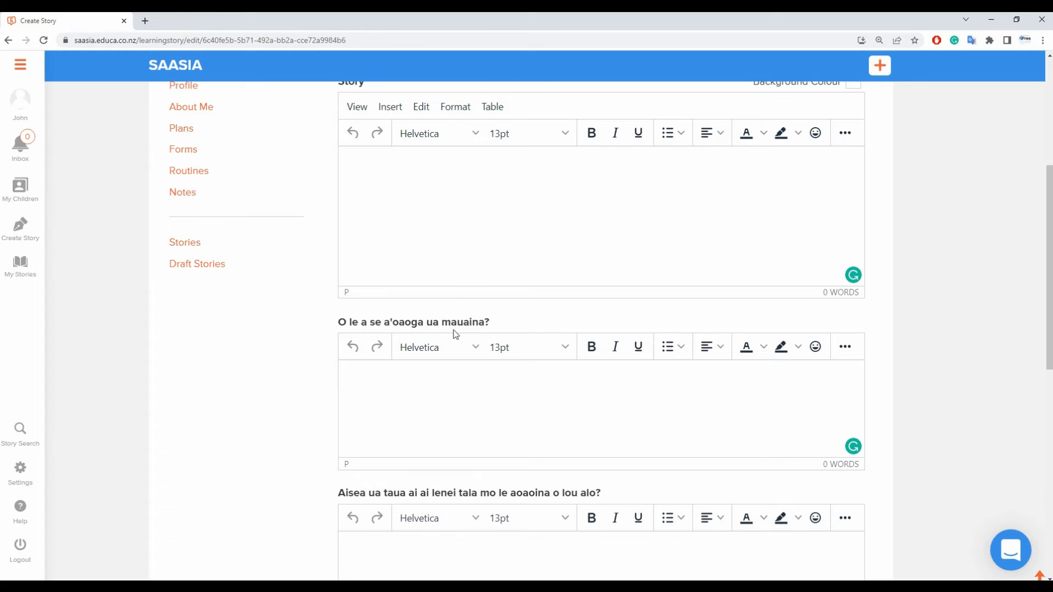
scroll(439, 326, down, 2)
click(461, 407)
click(496, 562)
scroll(520, 390, down, 4)
scroll(516, 386, up, 7)
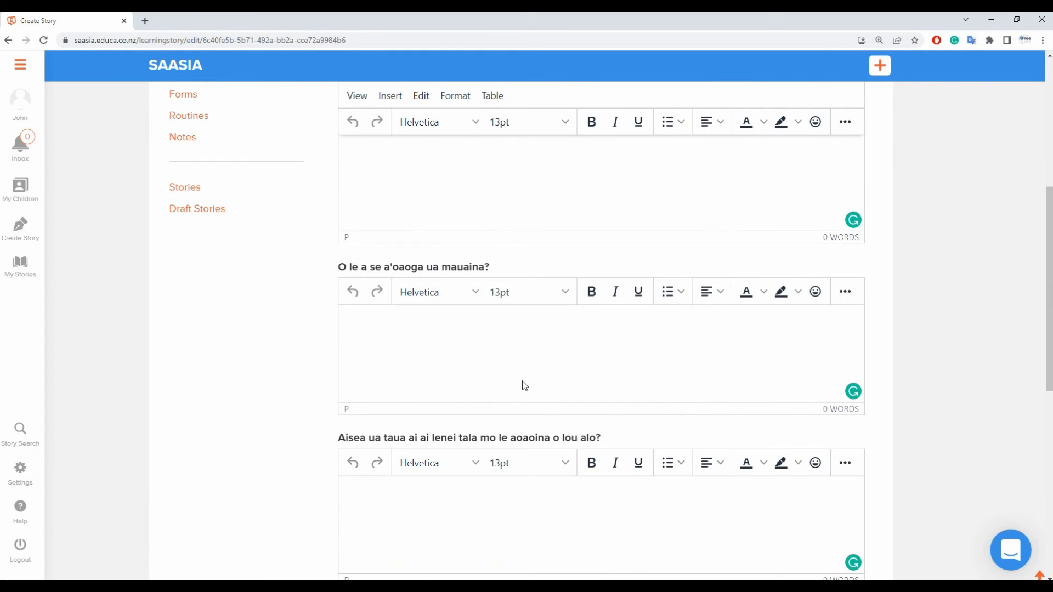
scroll(497, 394, up, 1)
scroll(377, 397, down, 2)
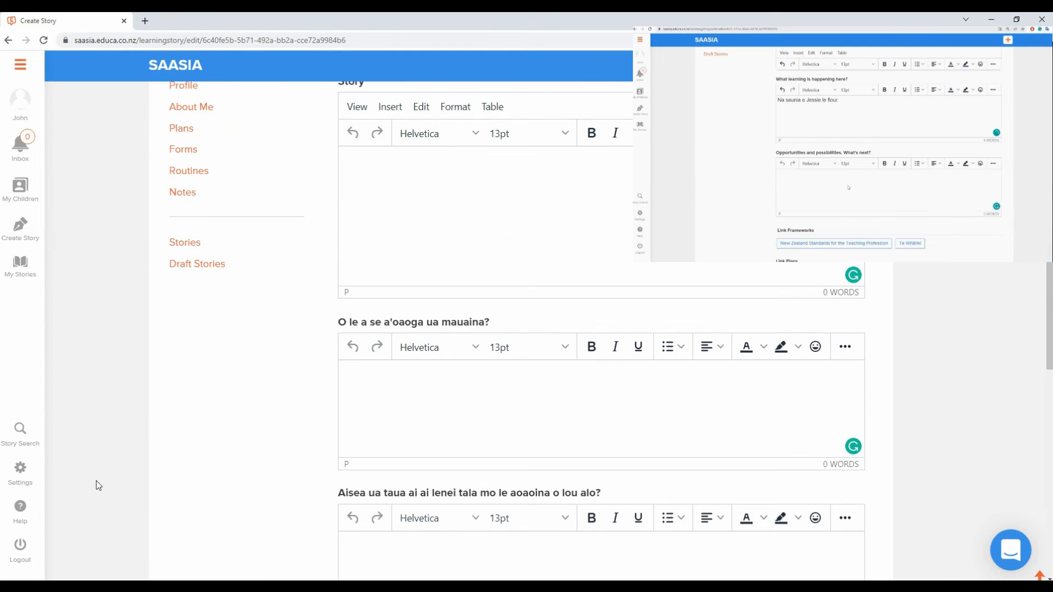
Step: Open the Stories section of Site Settings and review the heading and activation options of the extra text boxes
click(22, 483)
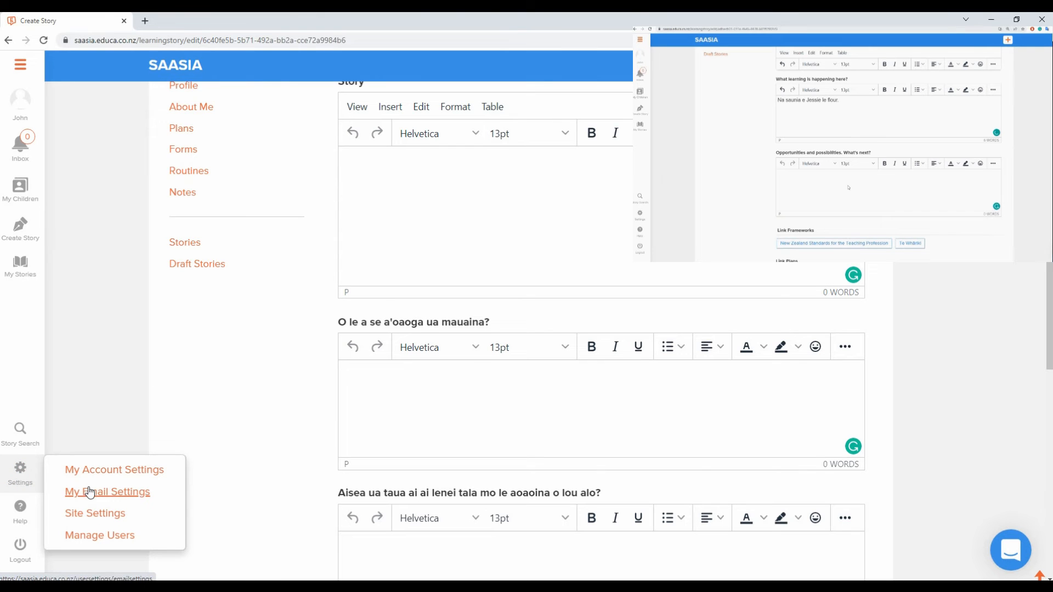
click(96, 517)
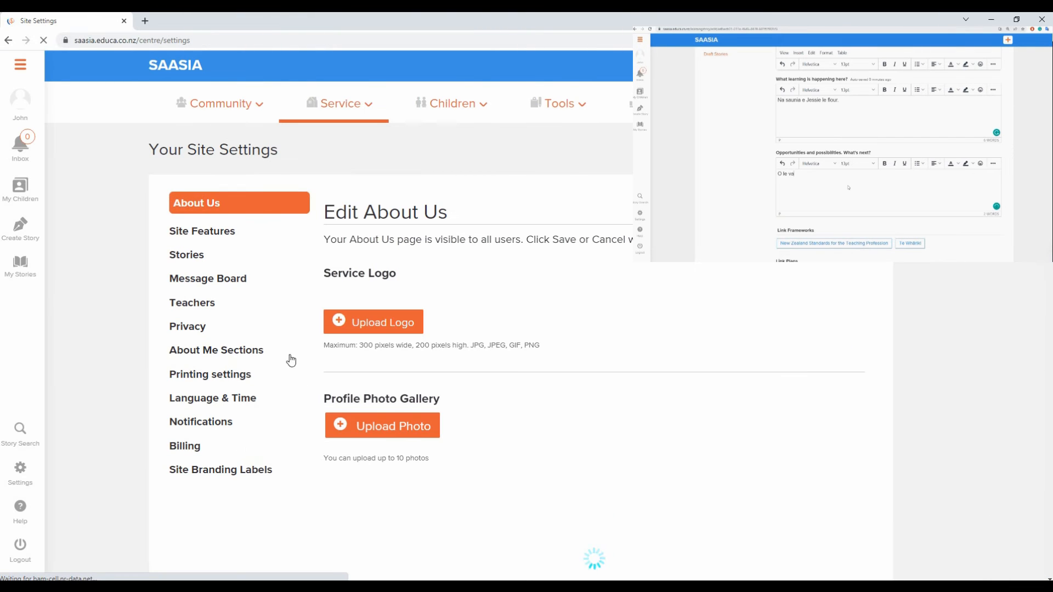
click(185, 257)
scroll(456, 392, down, 3)
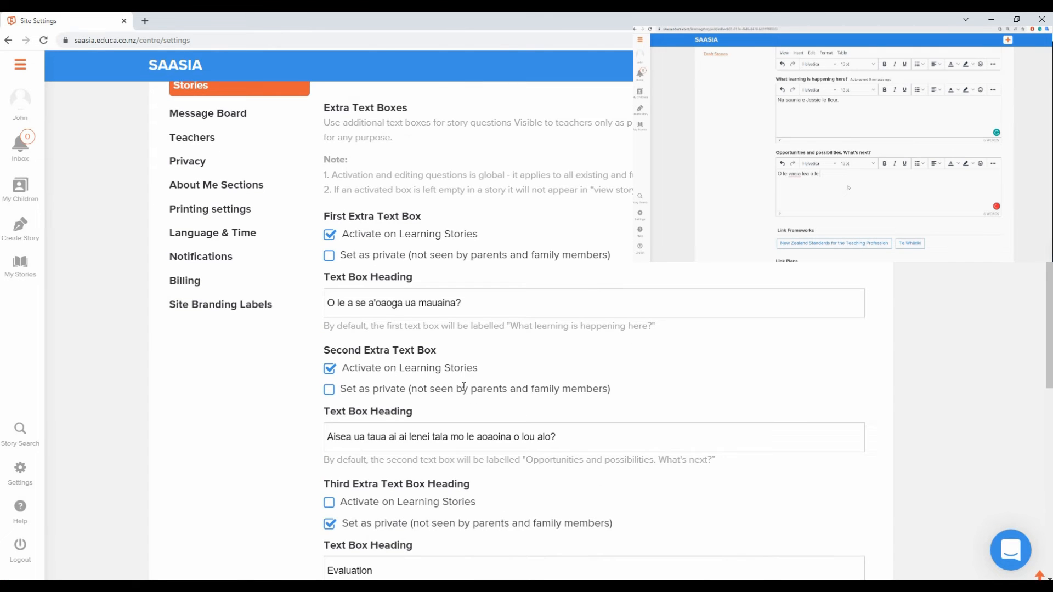
click(467, 302)
scroll(474, 306, down, 3)
click(575, 275)
scroll(444, 399, down, 2)
scroll(447, 399, up, 7)
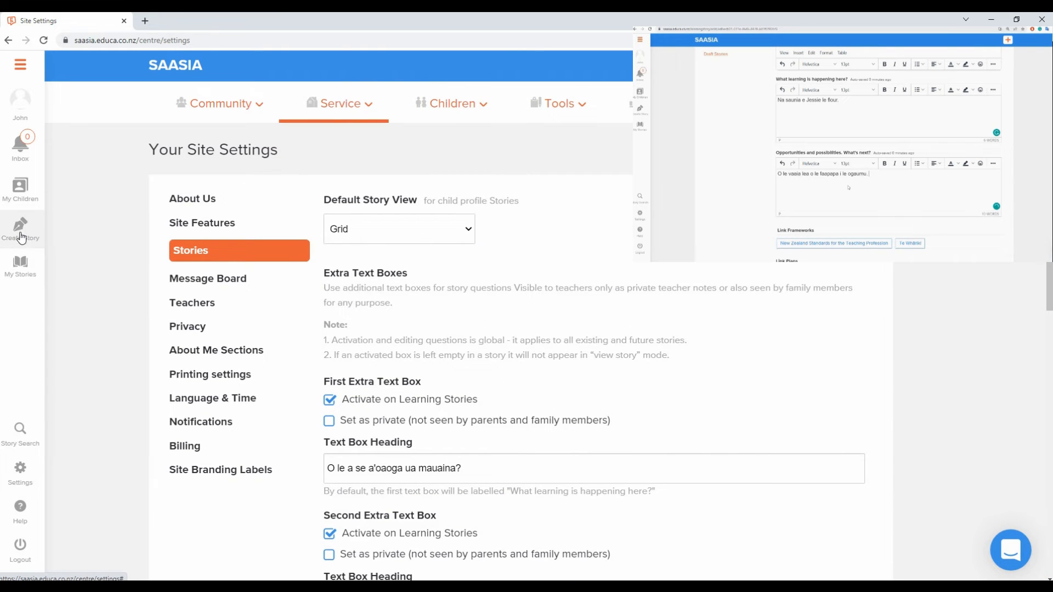
Step: Open a new story for the test child and check its Samoan text box headings
click(21, 233)
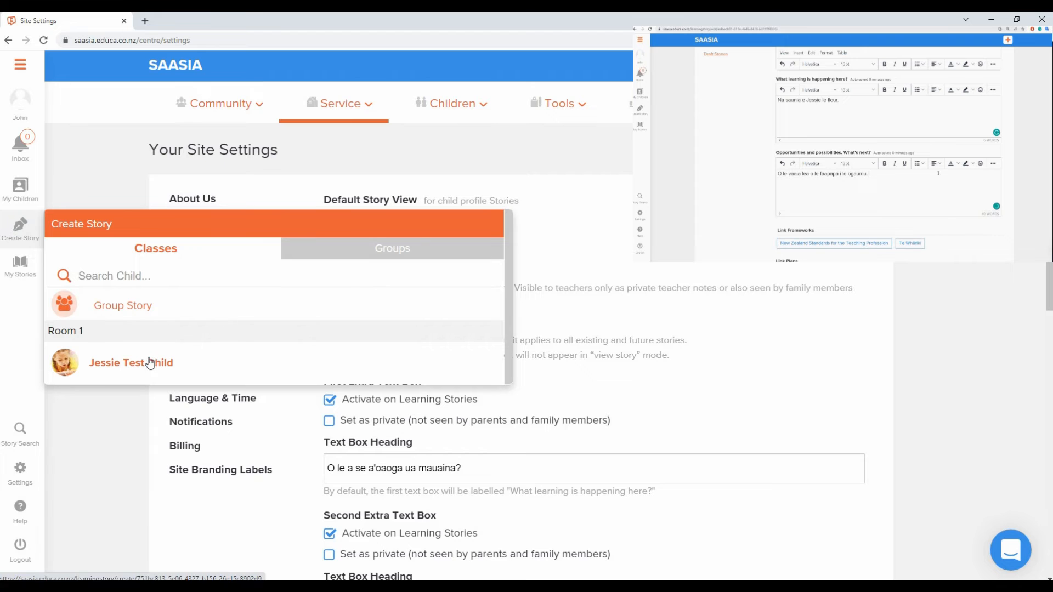
click(145, 362)
scroll(653, 346, down, 5)
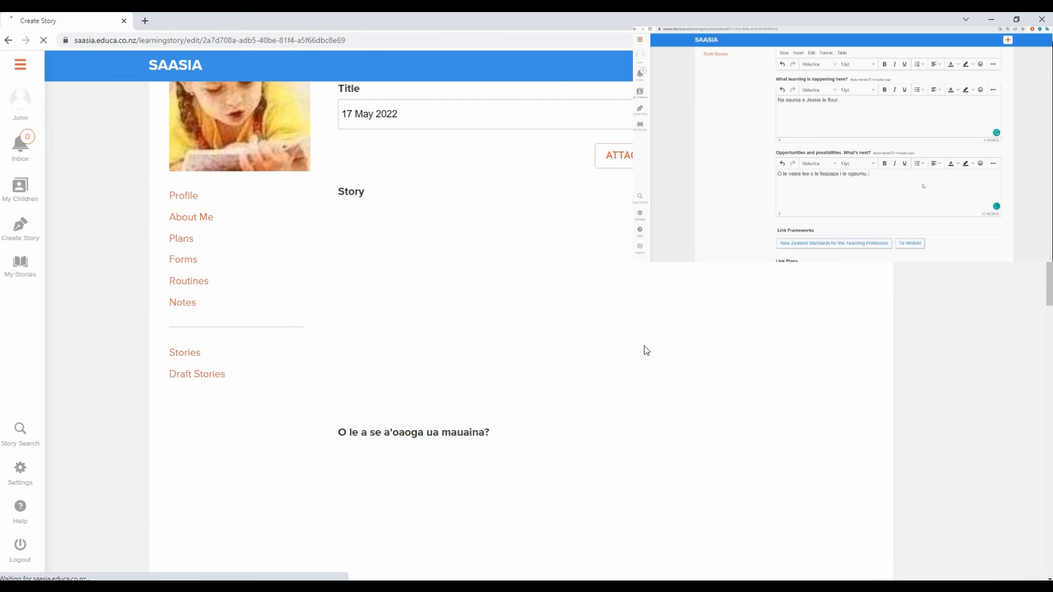
scroll(526, 341, down, 2)
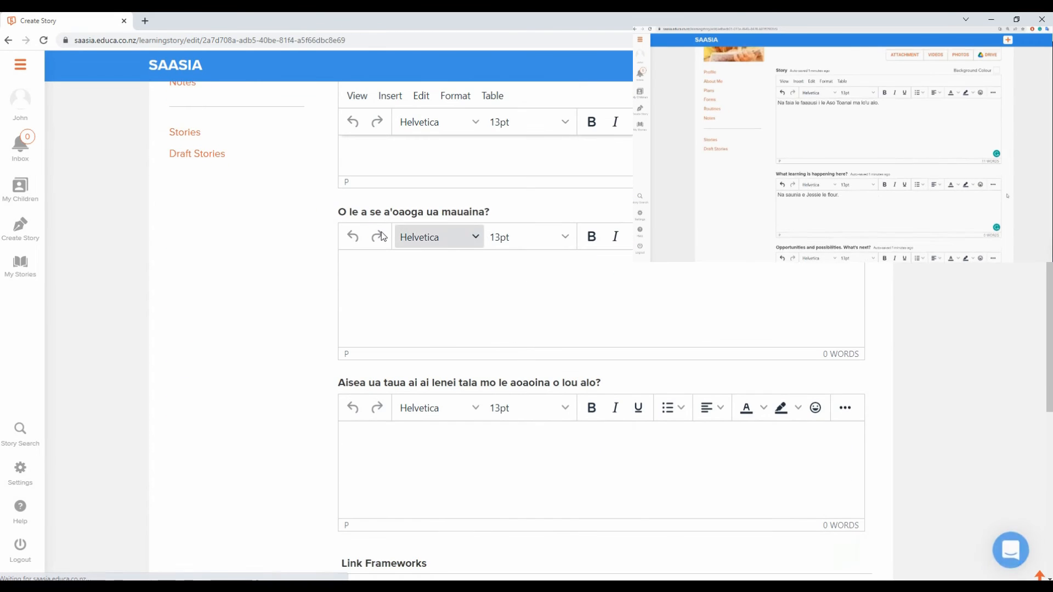
scroll(460, 343, up, 2)
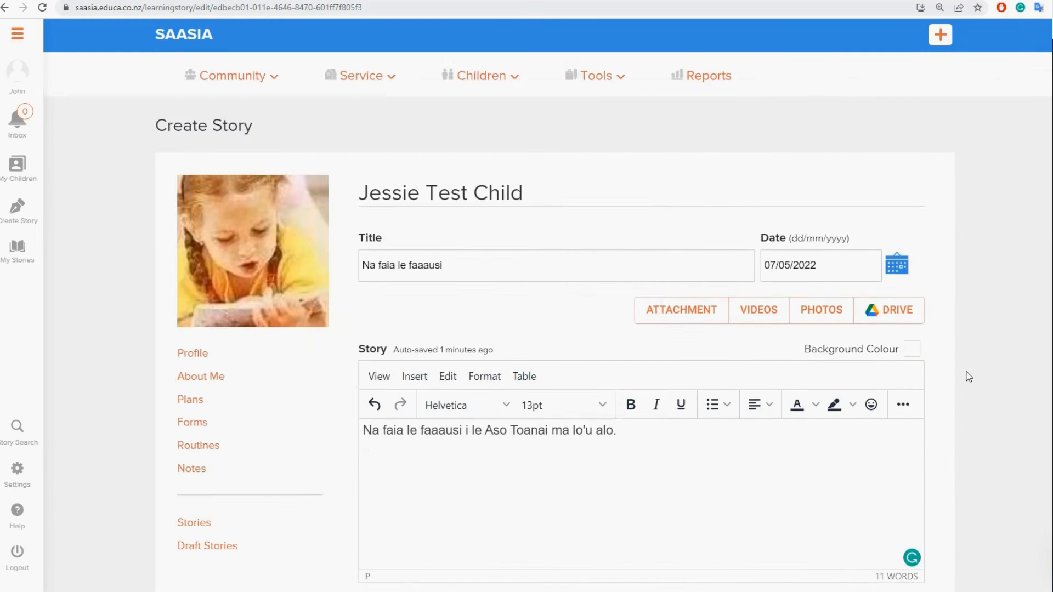
Step: Upload a photo of the faausi from the Downloads folder into the Story section below the first sentence
scroll(964, 377, down, 6)
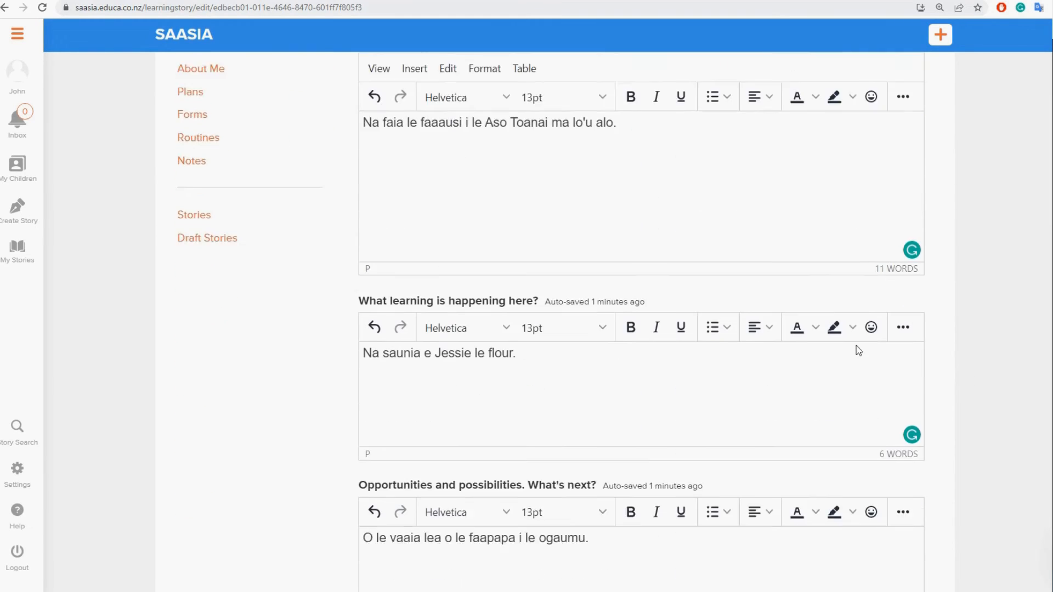
scroll(661, 306, up, 2)
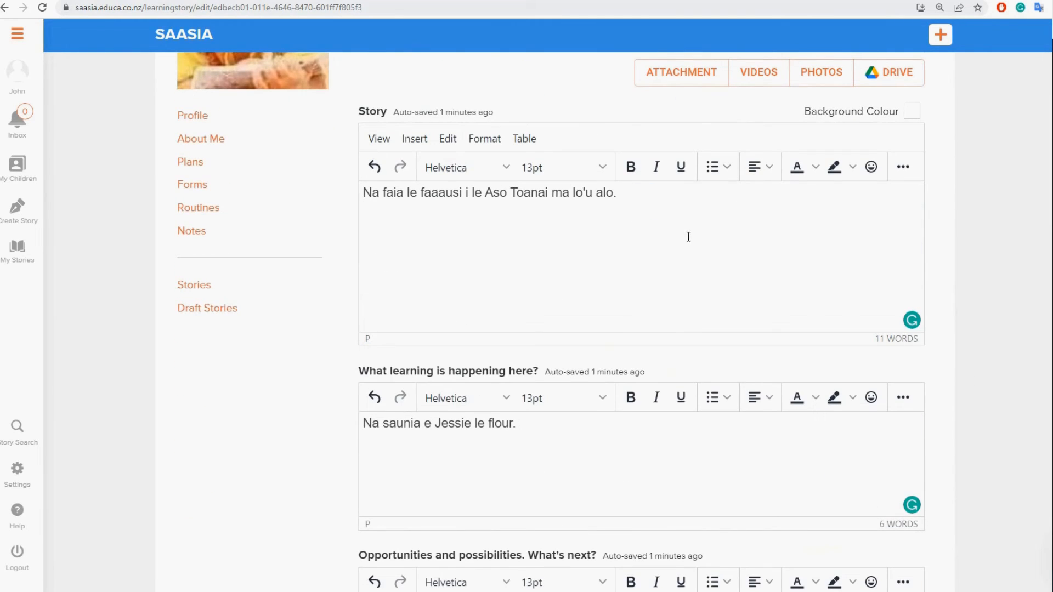
click(573, 224)
scroll(828, 167, up, 1)
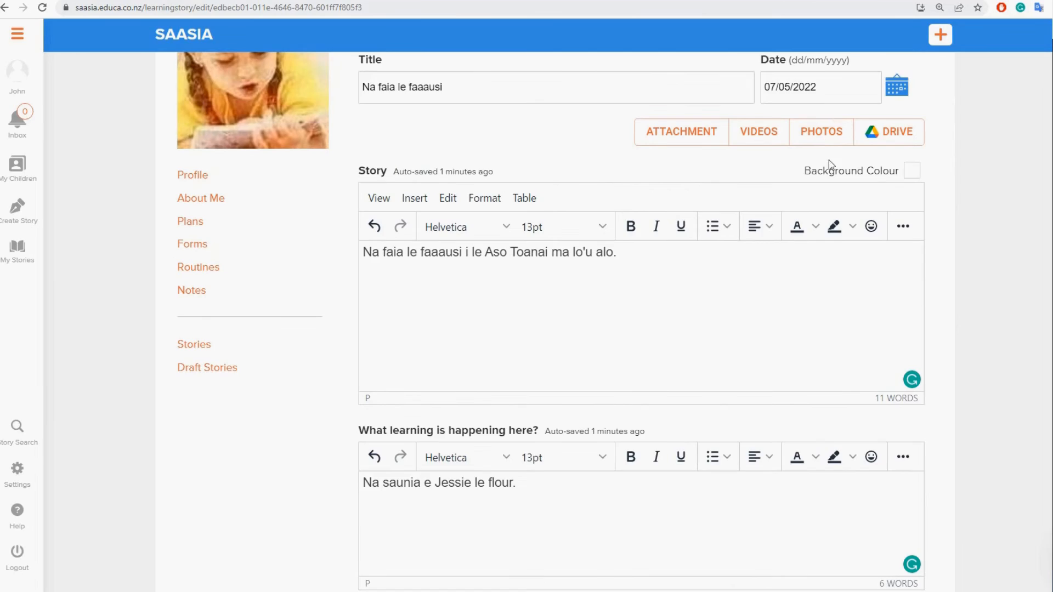
click(824, 141)
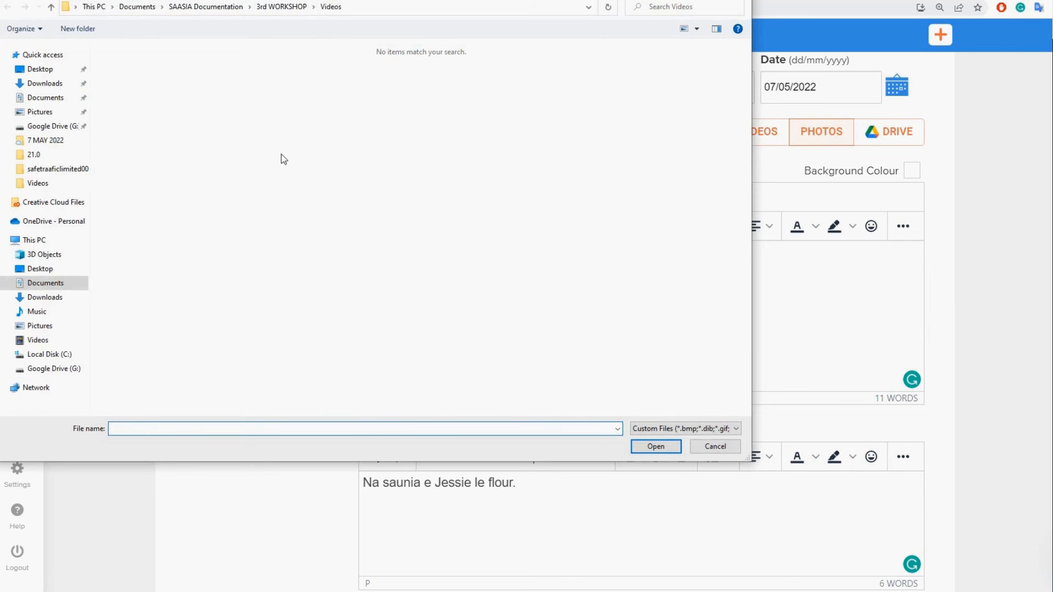
click(46, 298)
double_click(127, 278)
double_click(156, 101)
double_click(126, 90)
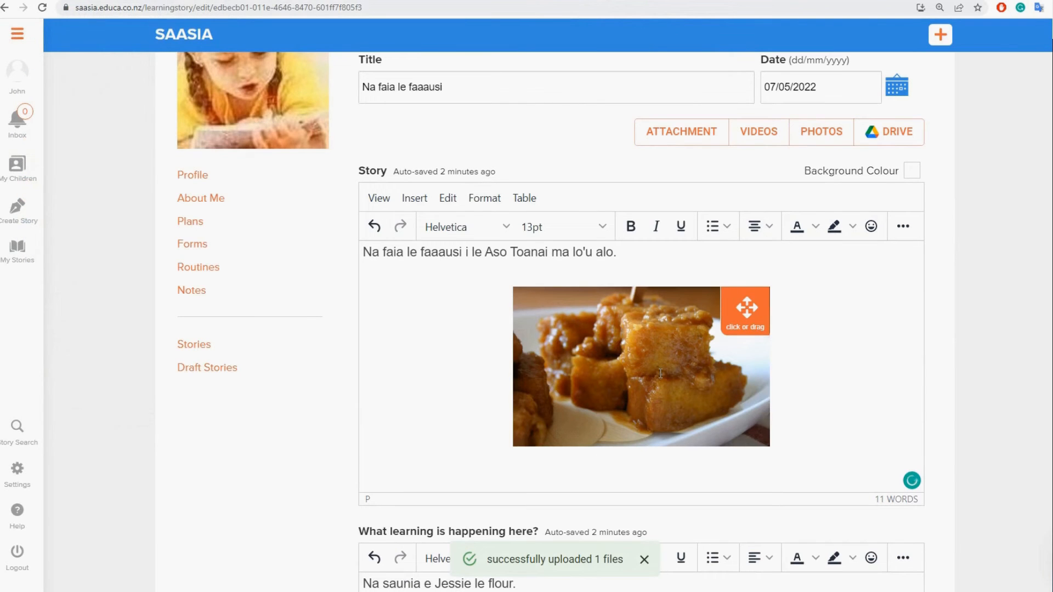
Step: Enlarge the faausi photo slightly and align it left so text can sit beside it
mouse_move(751, 313)
mouse_down()
mouse_move(698, 317)
mouse_move(751, 319)
mouse_up()
click(519, 306)
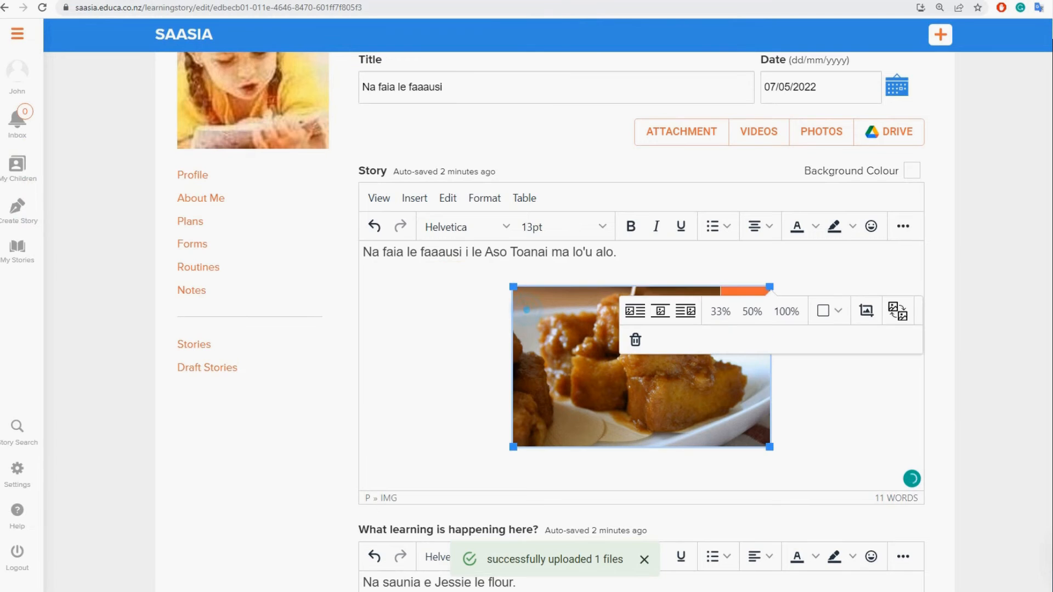
mouse_move(513, 287)
mouse_down()
mouse_move(480, 285)
mouse_move(496, 287)
mouse_up()
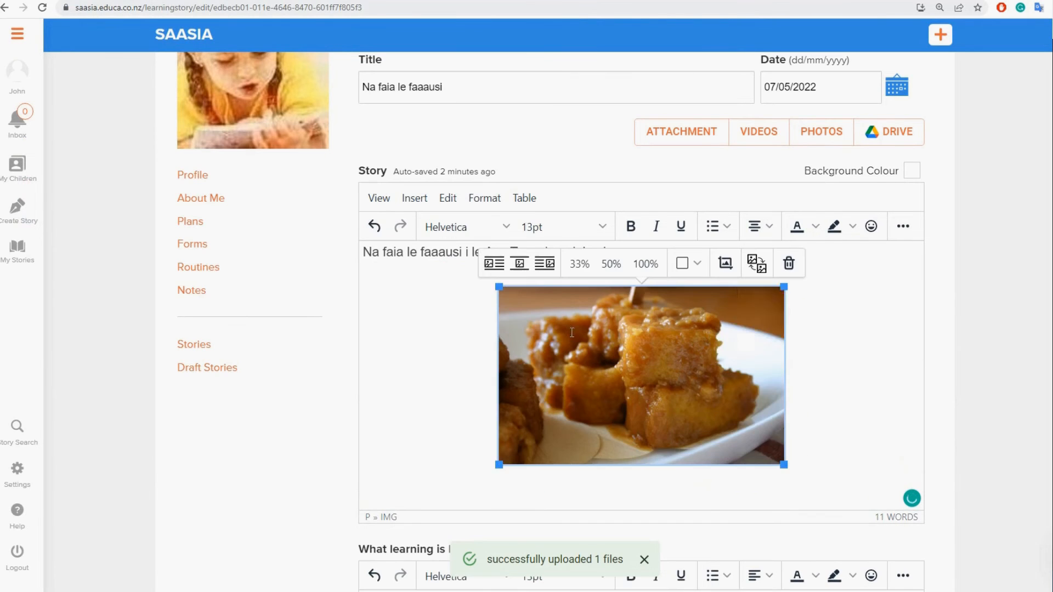
click(491, 263)
click(739, 340)
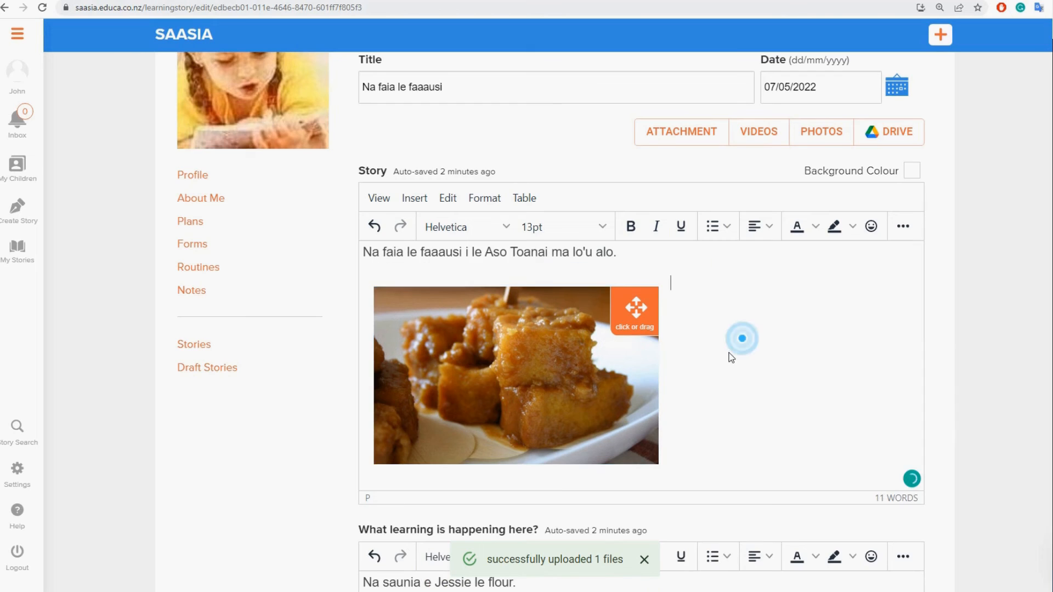
click(702, 395)
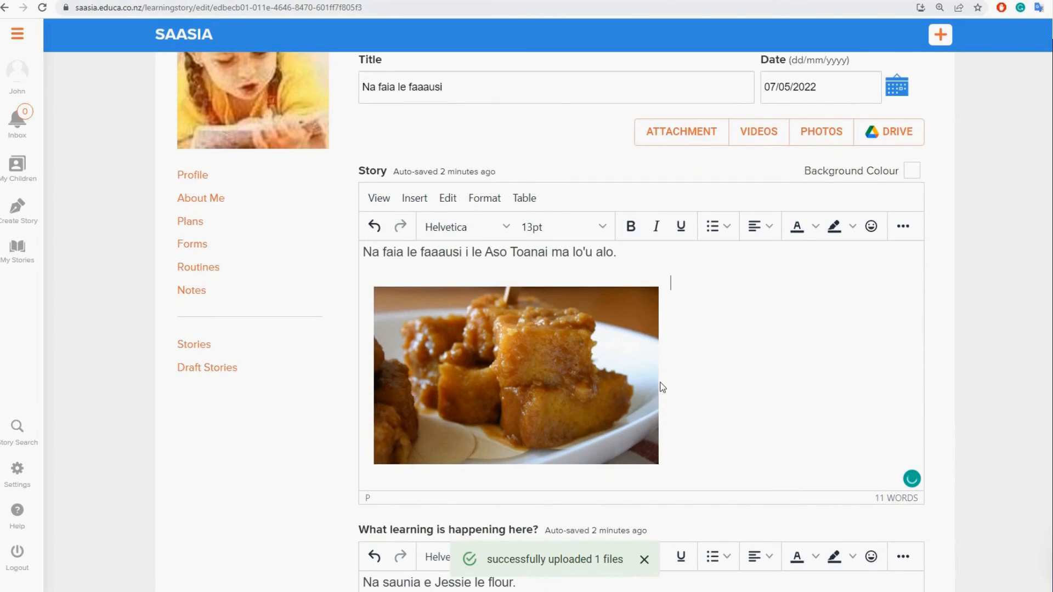
Step: View the photo's alignment, size, crop, replace and delete options, then return to the text area beside it
click(540, 374)
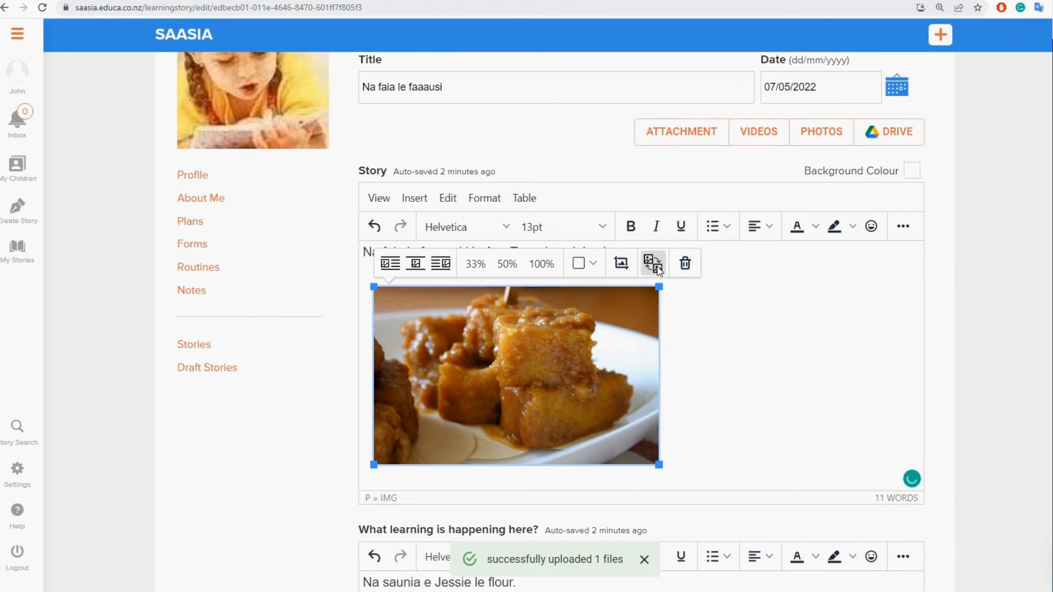
click(733, 339)
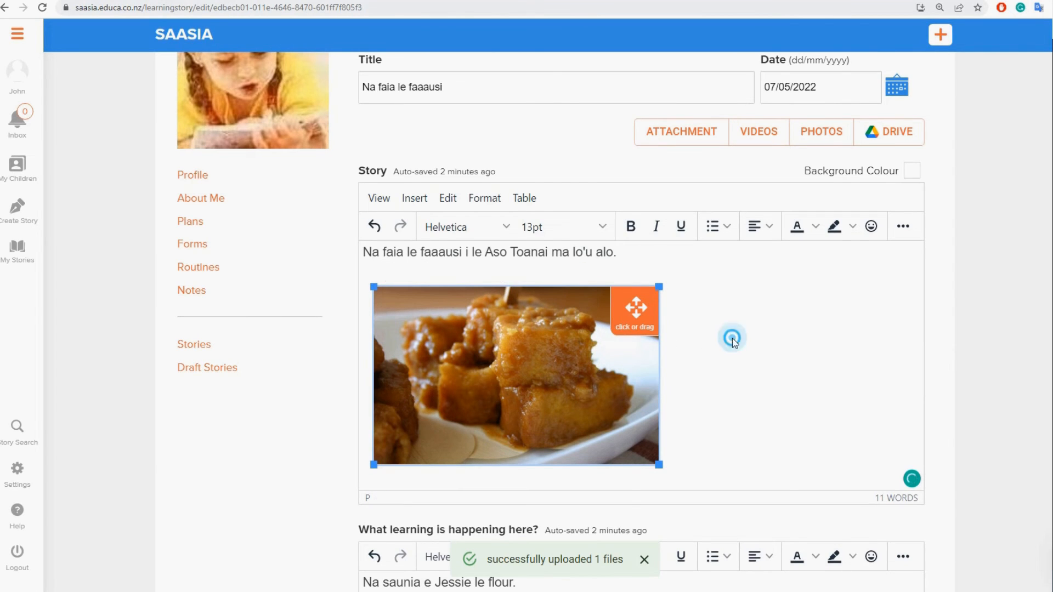
click(694, 373)
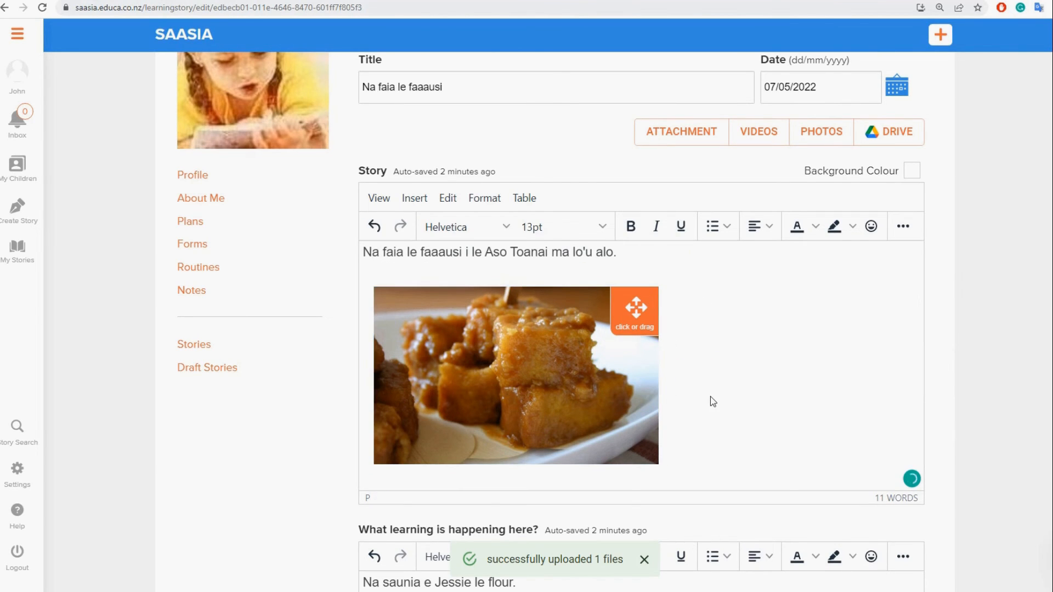
key(Left)
click(629, 472)
click(688, 466)
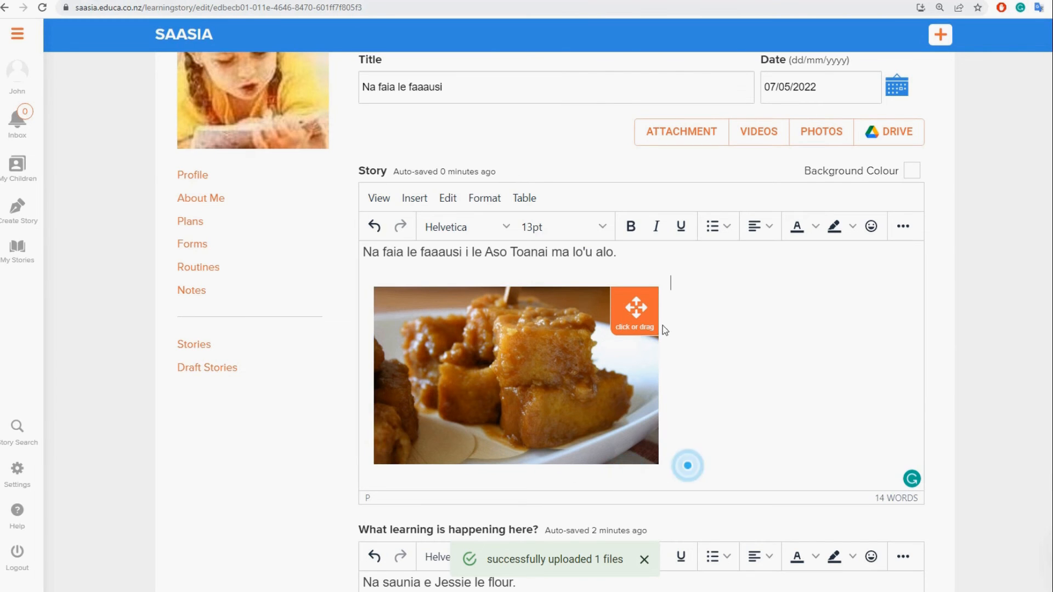
Step: Publish the finished learning story from the end of the form
scroll(759, 323, down, 2)
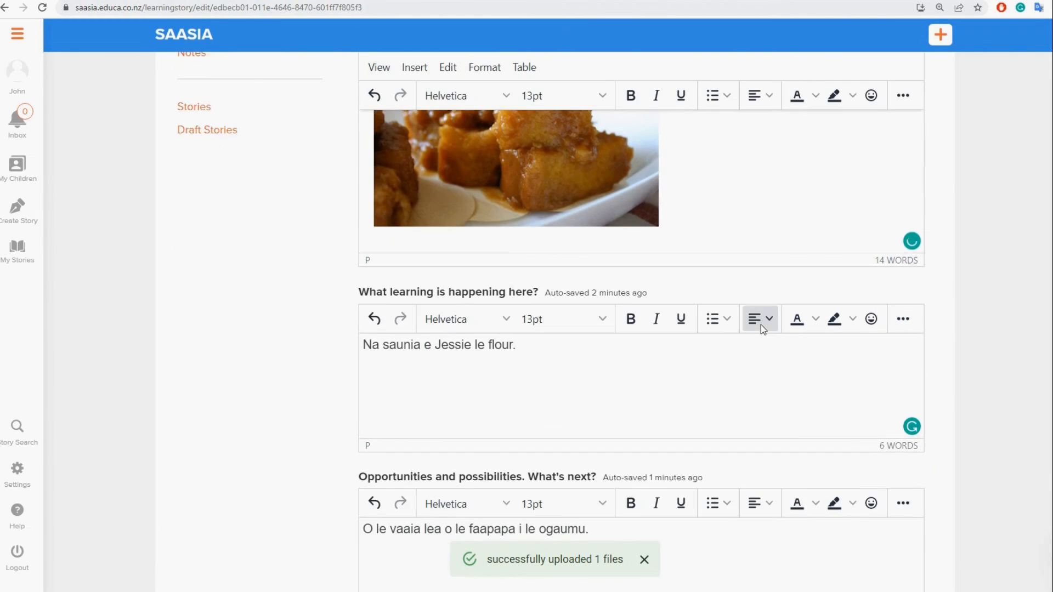
scroll(545, 327, down, 2)
scroll(708, 384, down, 4)
scroll(827, 387, down, 2)
scroll(792, 349, up, 1)
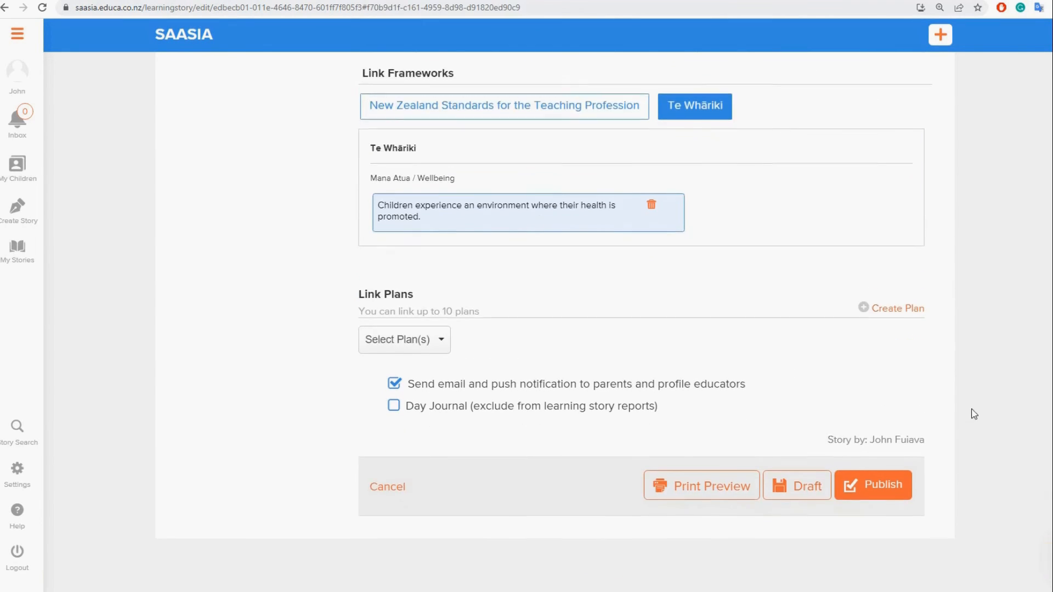
scroll(970, 408, down, 2)
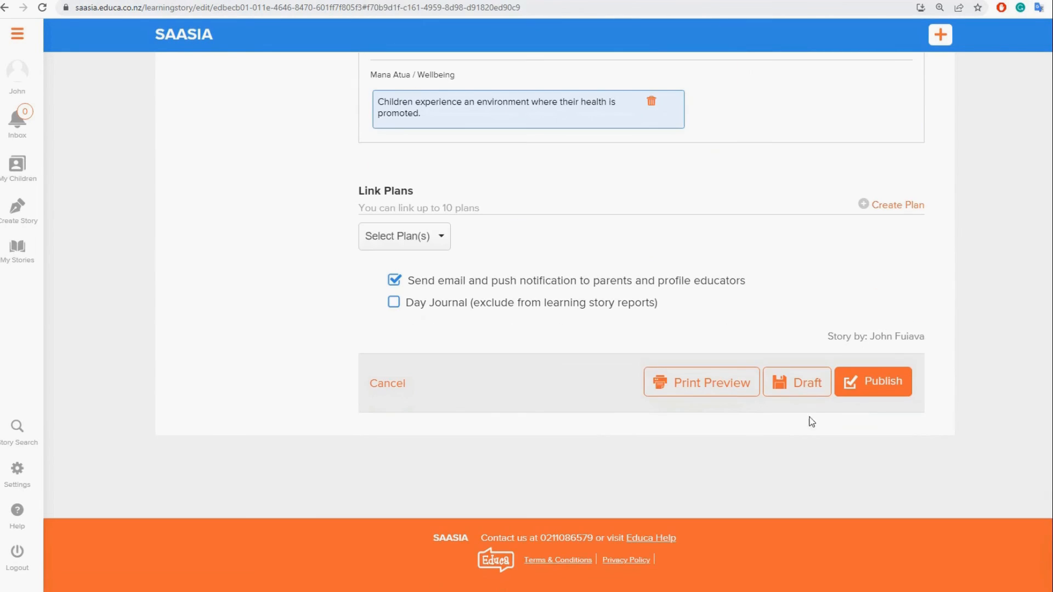
click(890, 382)
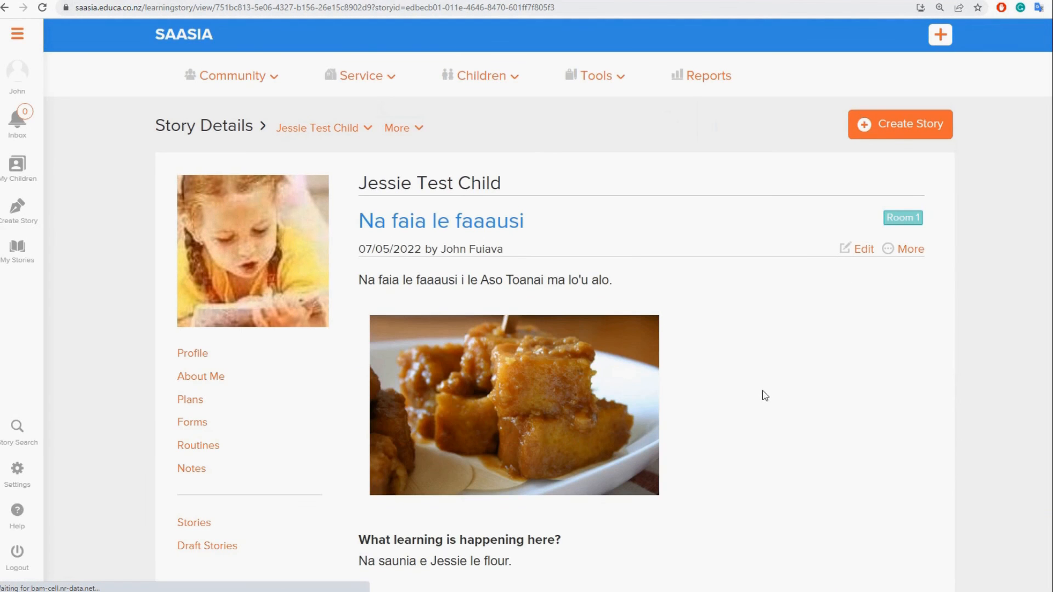
Step: Review the published story's text, photo, linked framework and comment section
scroll(738, 384, down, 9)
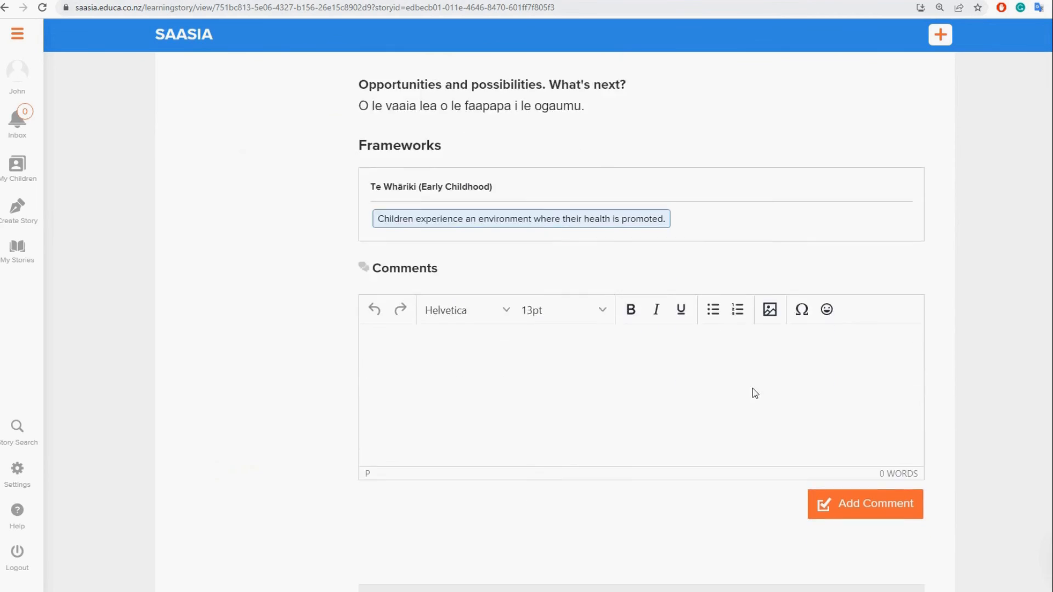
scroll(784, 396, down, 1)
scroll(812, 395, up, 8)
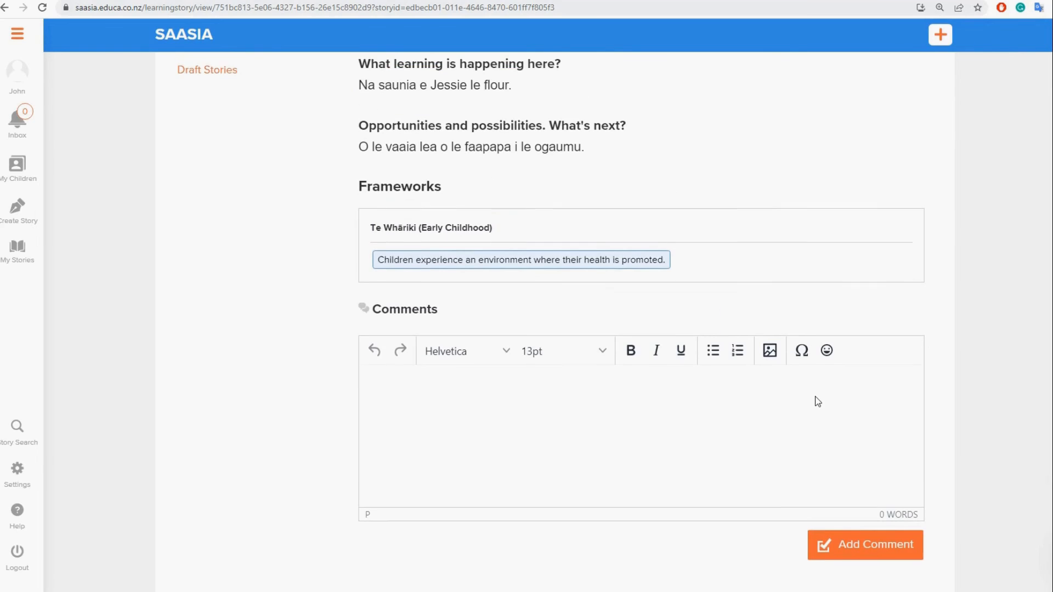
scroll(819, 403, up, 1)
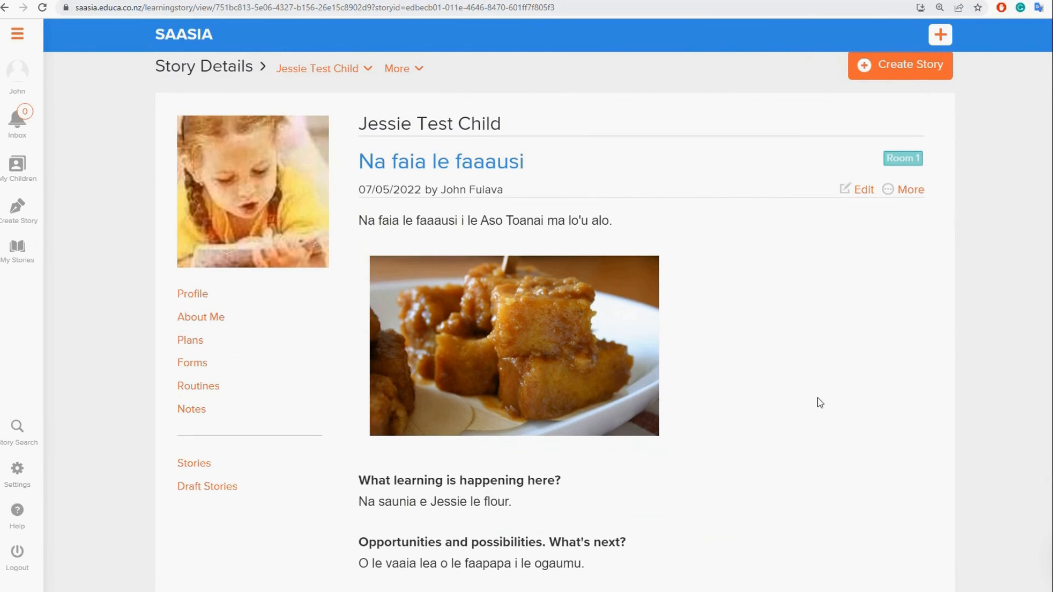
Step: Open the published story "Na faia le faaausi" for editing, review its form and print, draft and publish options, then leave without saving
scroll(820, 403, up, 1)
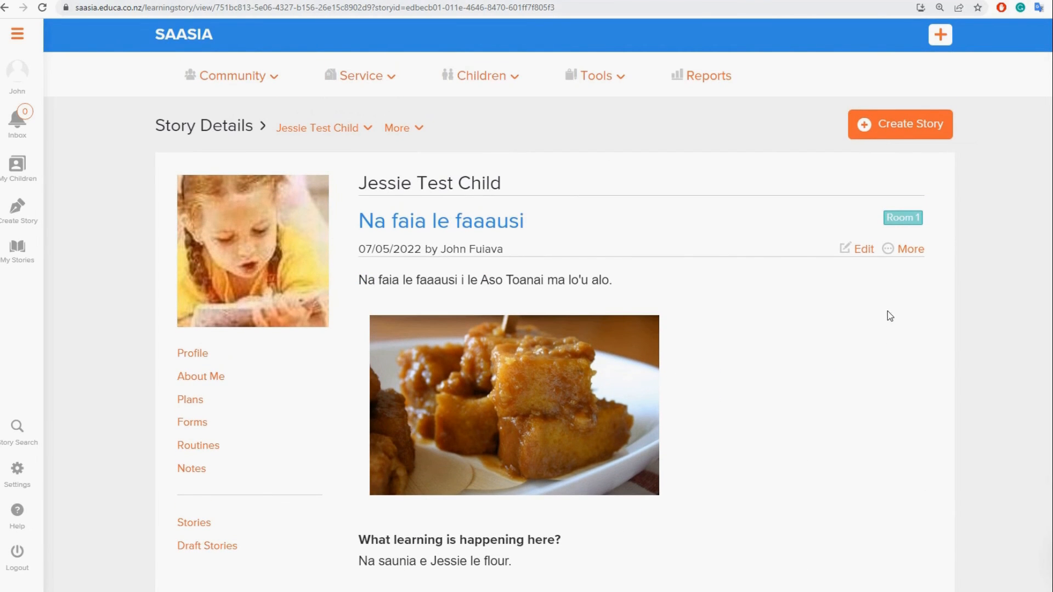
click(866, 252)
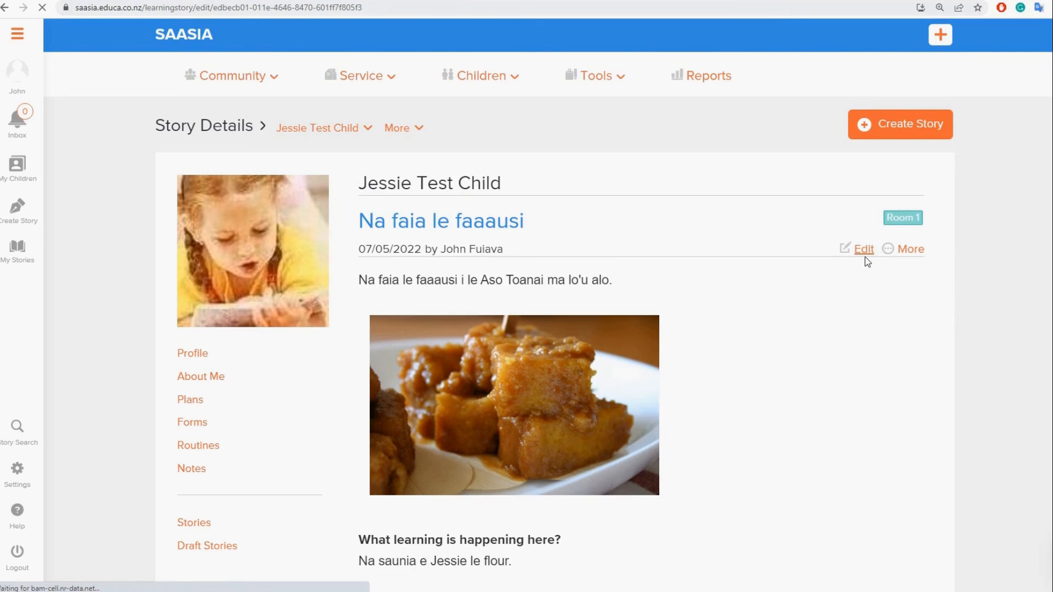
scroll(805, 394, down, 3)
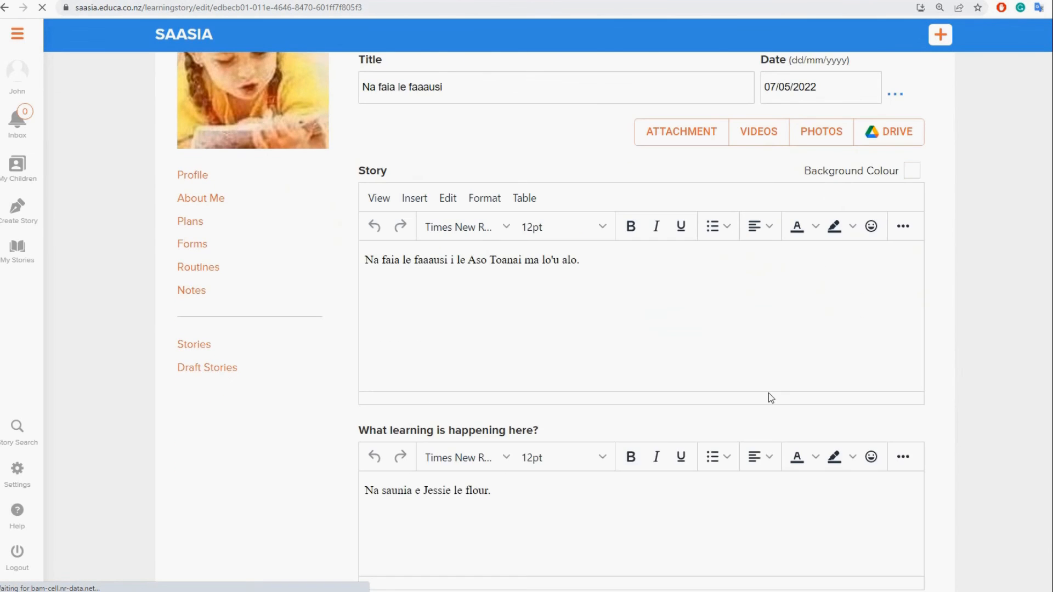
scroll(784, 387, down, 10)
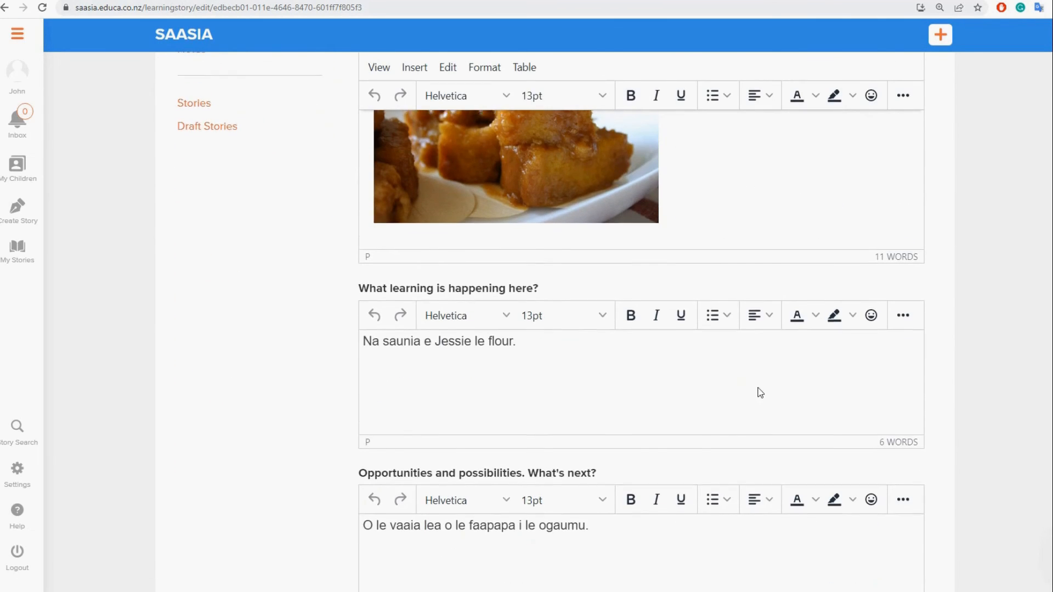
scroll(769, 334, down, 8)
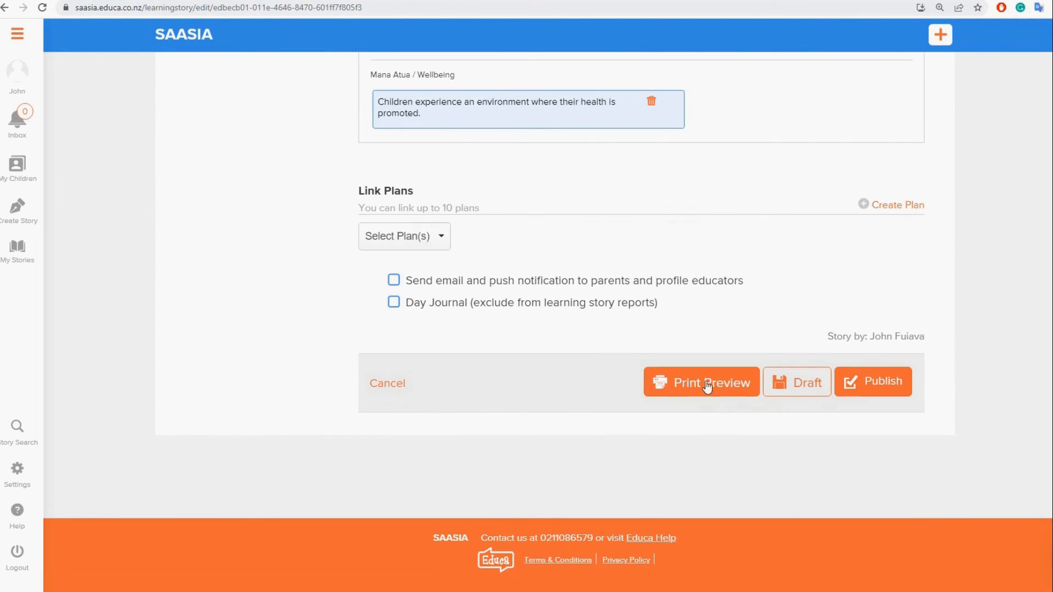
scroll(902, 379, up, 15)
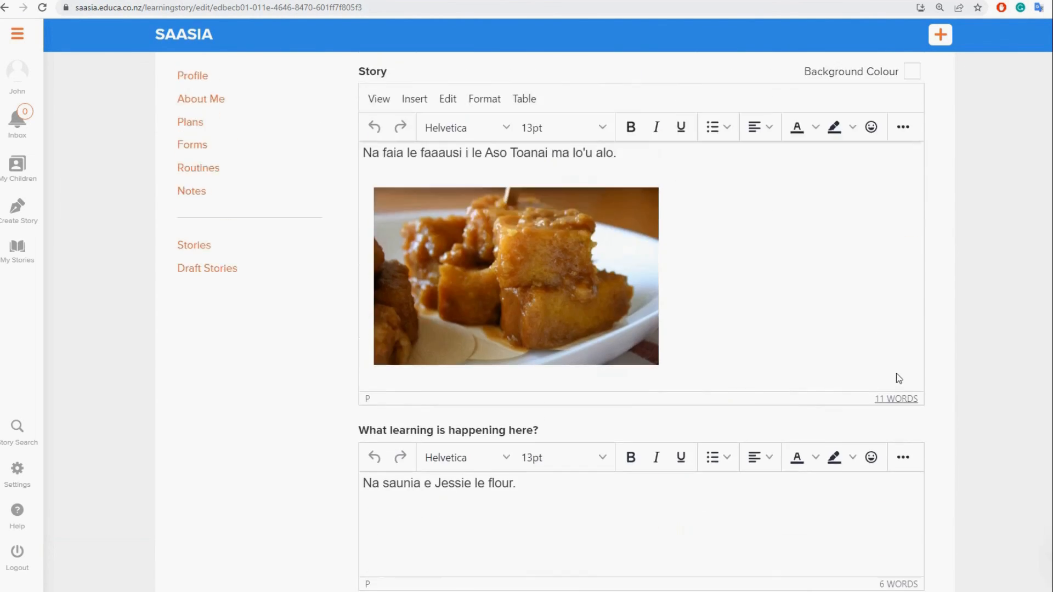
scroll(851, 392, down, 10)
scroll(782, 417, down, 5)
click(386, 440)
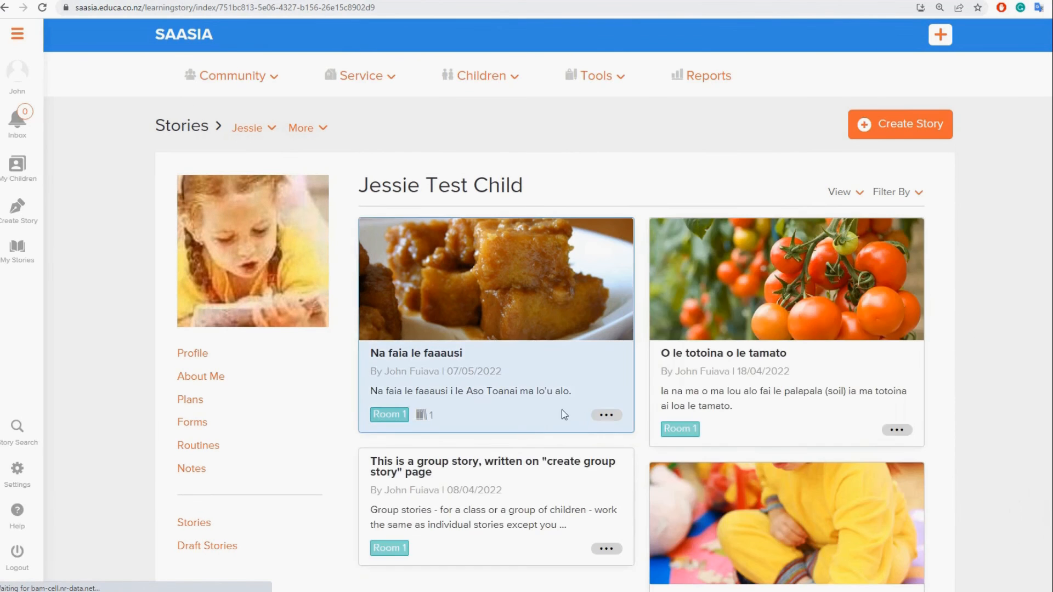
Step: Look over the test child's list of published stories, including the new "Na faia le faaausi" entry
scroll(708, 368, down, 4)
scroll(617, 373, up, 3)
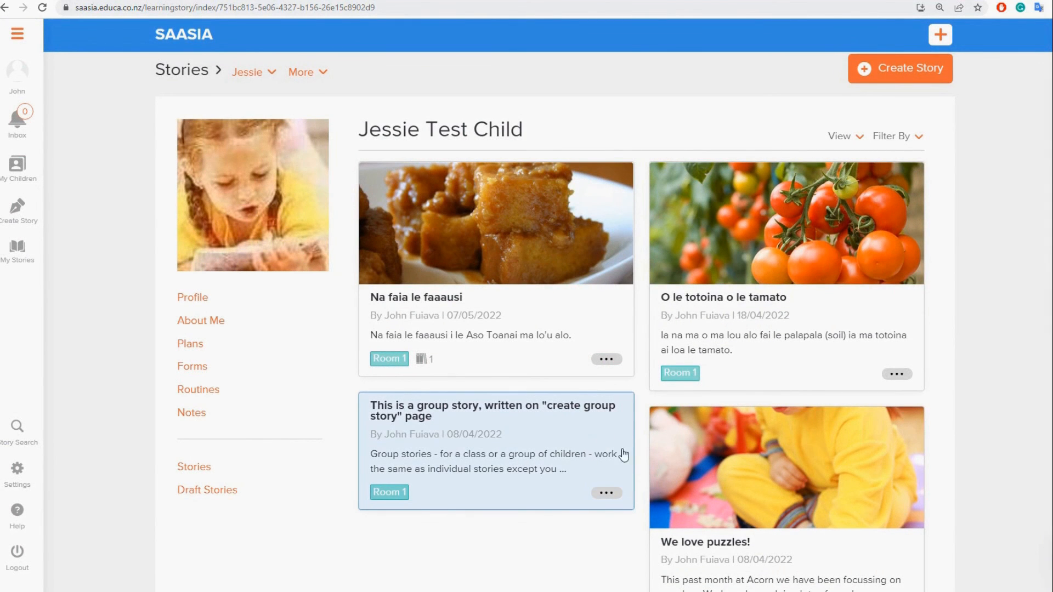
scroll(503, 462, up, 1)
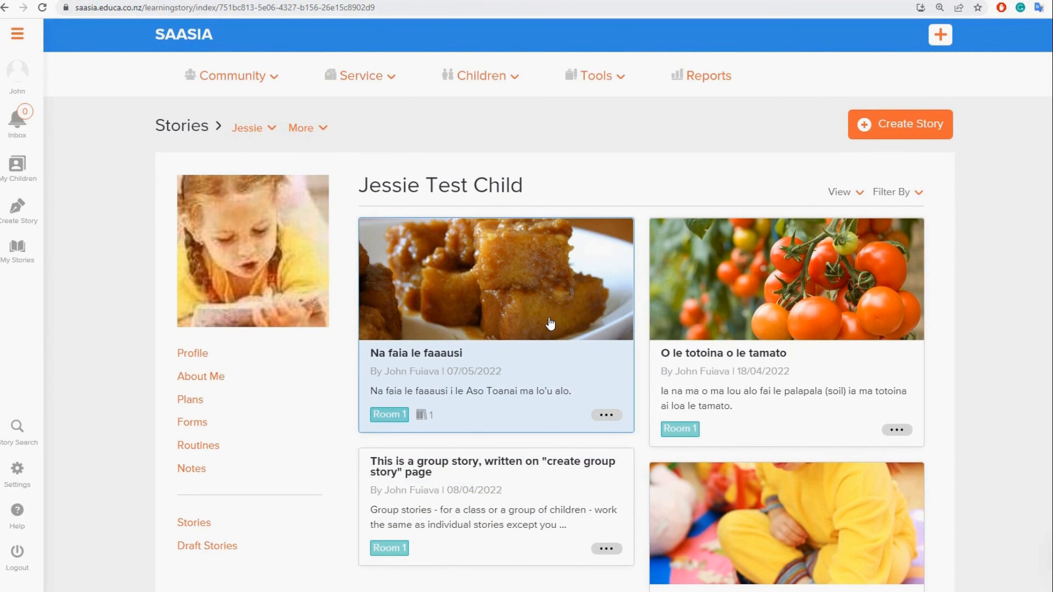
scroll(551, 324, down, 2)
scroll(555, 322, up, 1)
scroll(556, 324, up, 1)
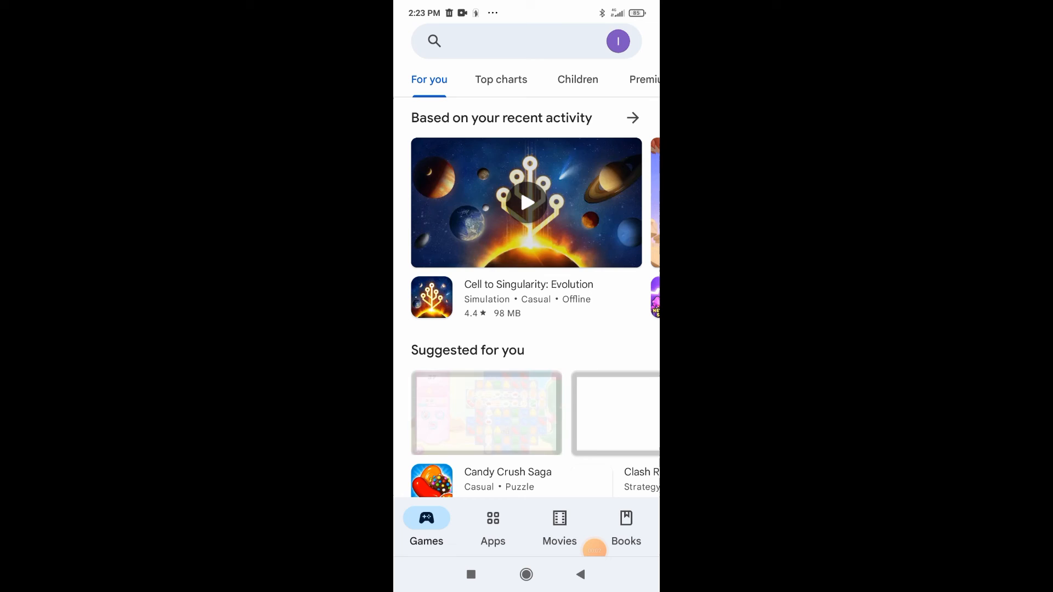
Step: In the phone's Google Play store, search for "educa", preview the Educa Touch app's screenshots and install it
click(517, 40)
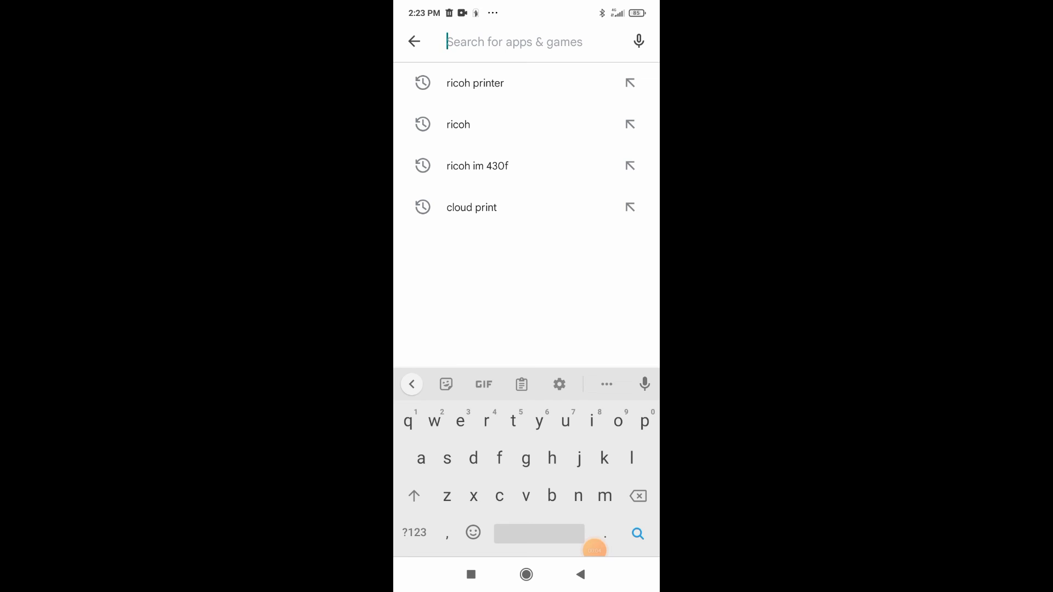
text(educa)
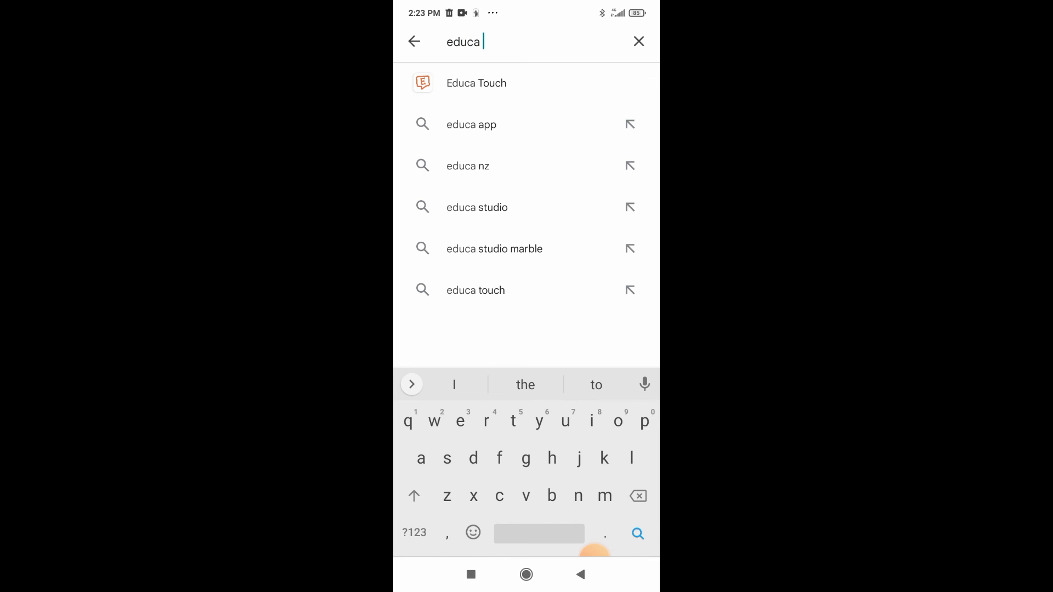
click(477, 83)
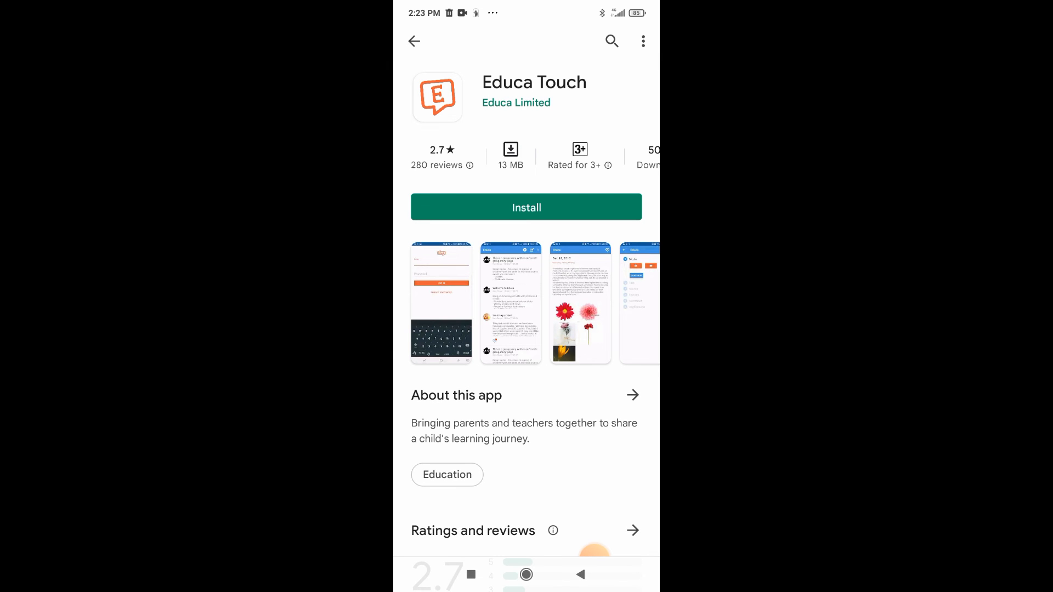
scroll(527, 304, right, 2)
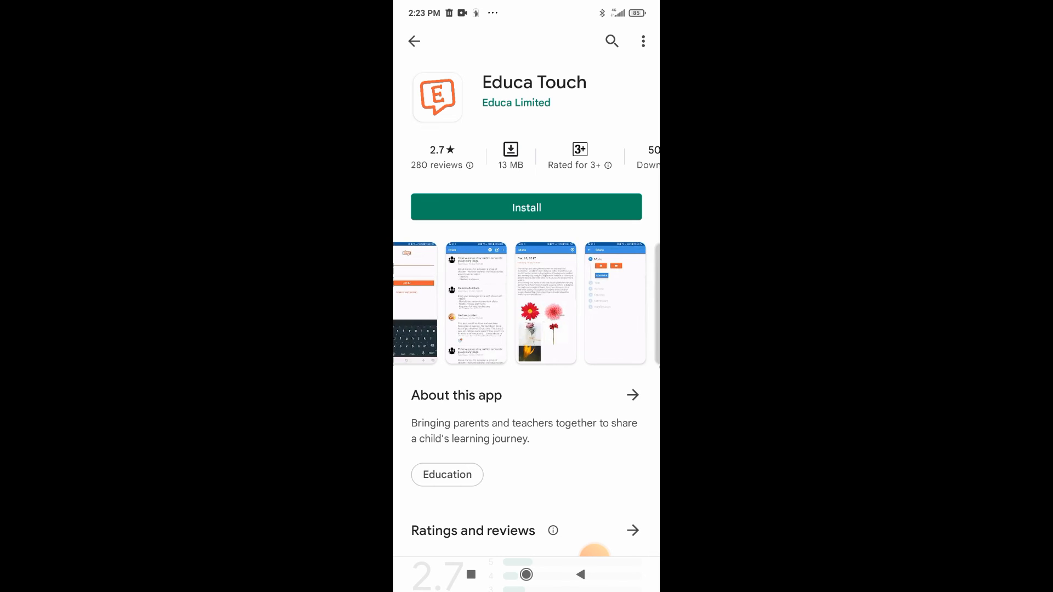
scroll(527, 303, left, 2)
click(527, 207)
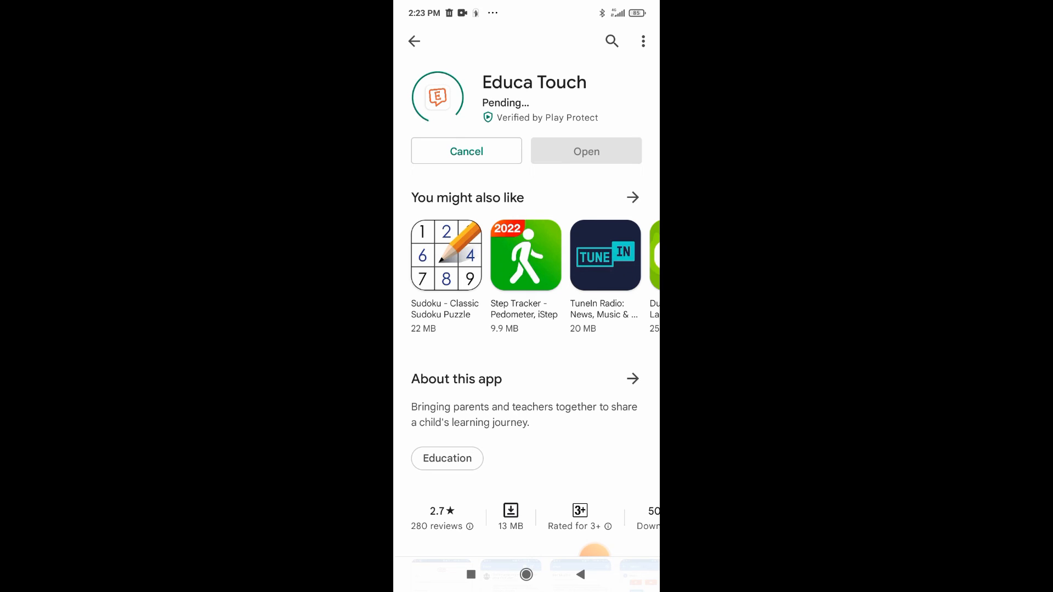
Step: Finish signing in to the Educa mobile app without saving the password, and open the story "Na faia le faaausi"
click(526, 255)
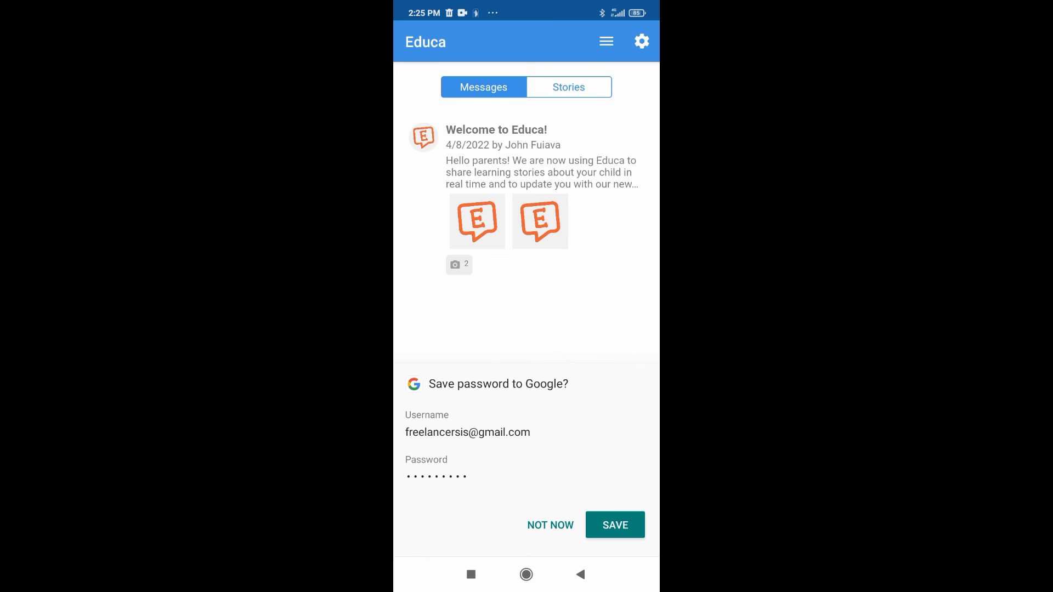
click(551, 526)
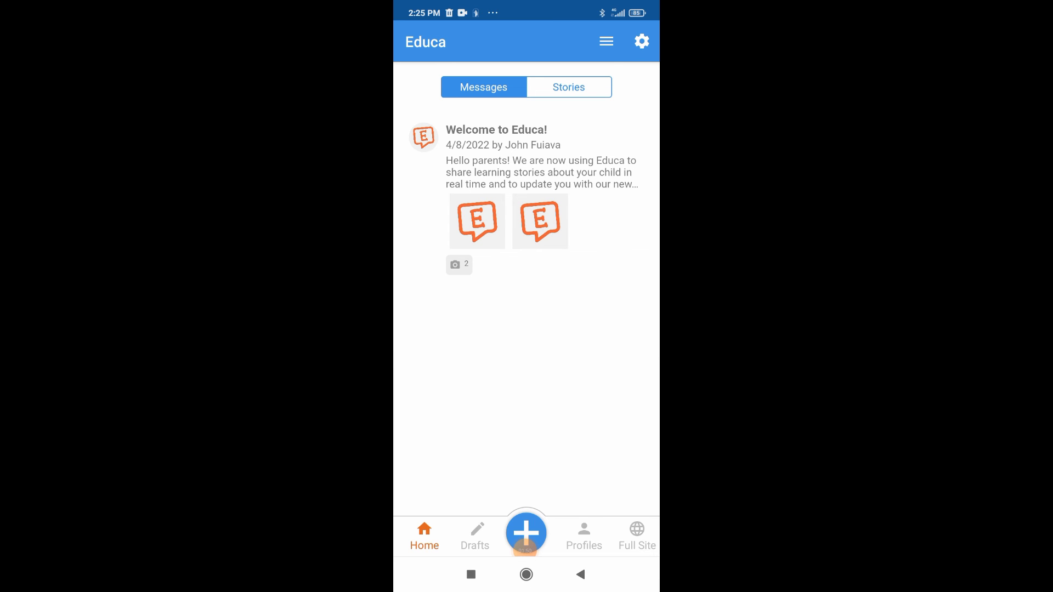
click(569, 87)
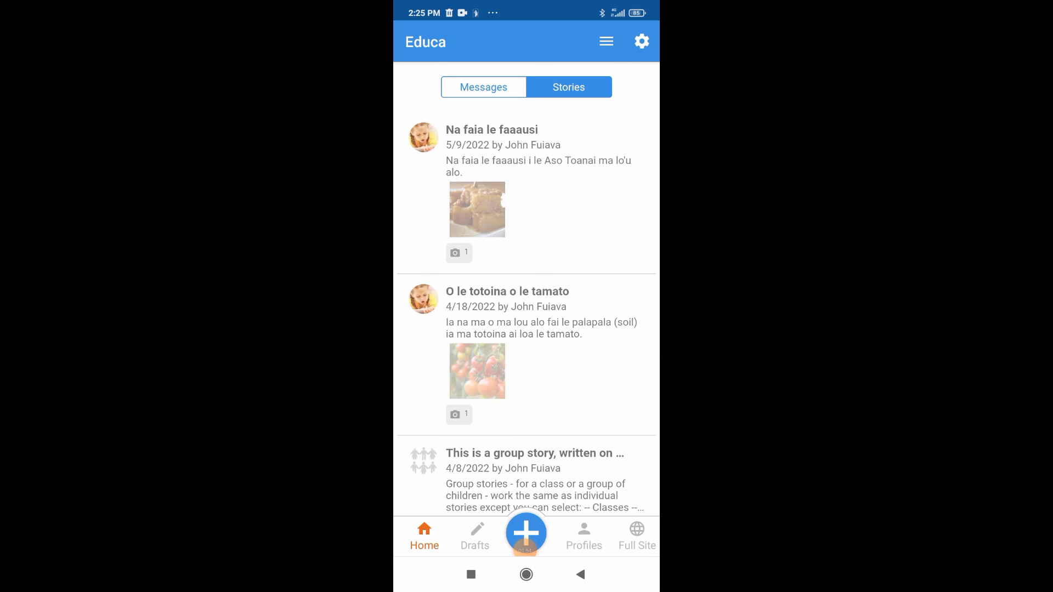
click(527, 160)
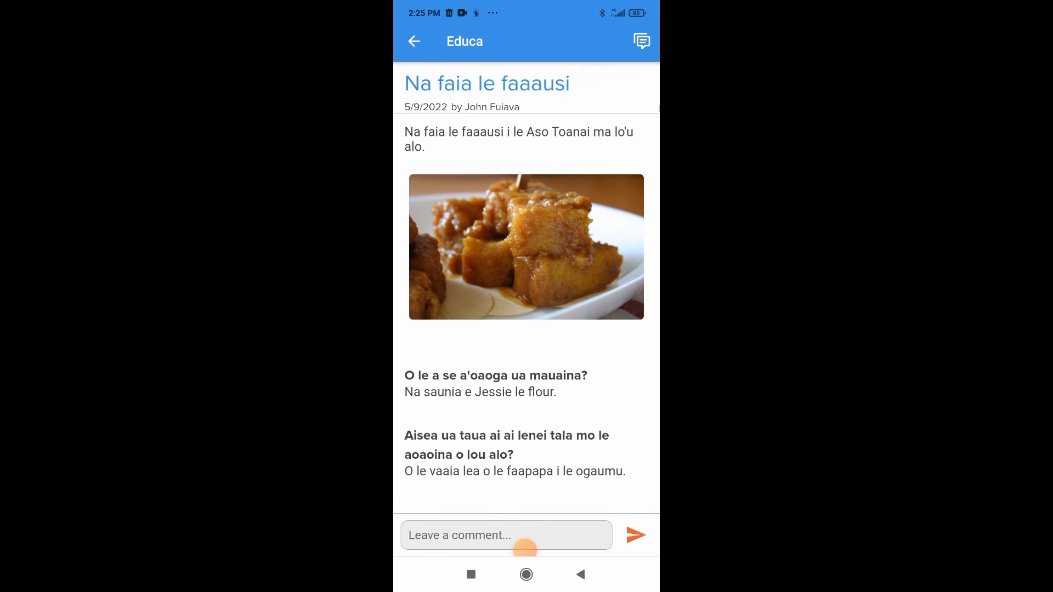
Step: Post the comment "hello" on the "Na faia le faaausi" story
click(641, 41)
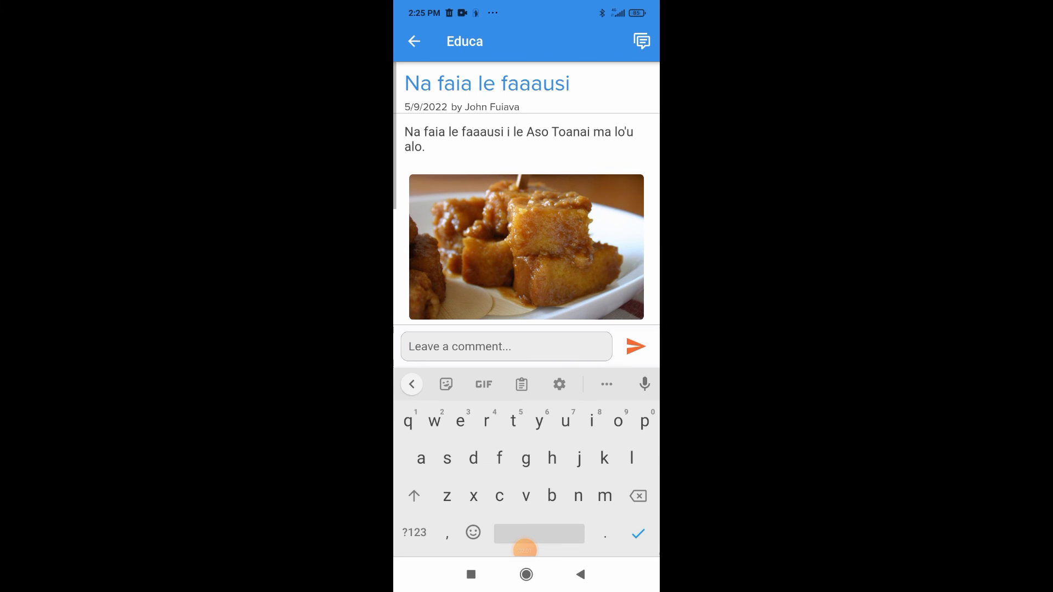
text(hello)
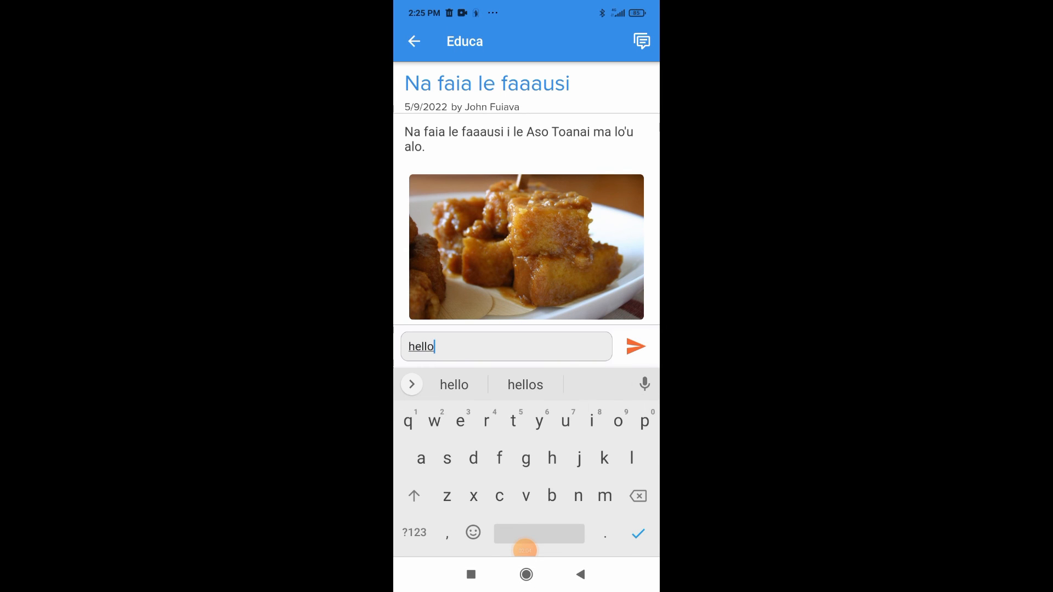
click(636, 347)
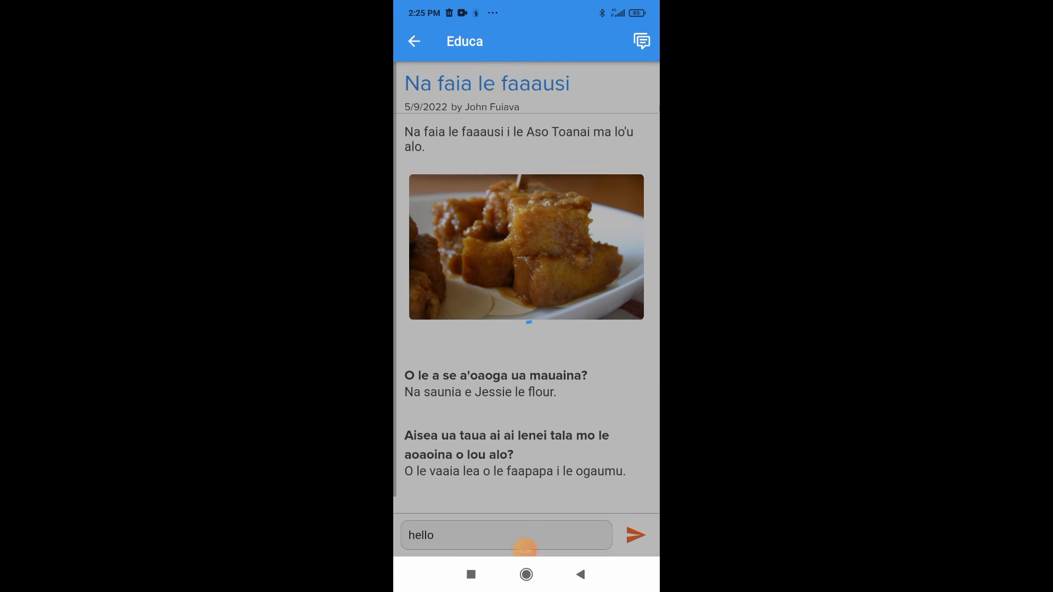